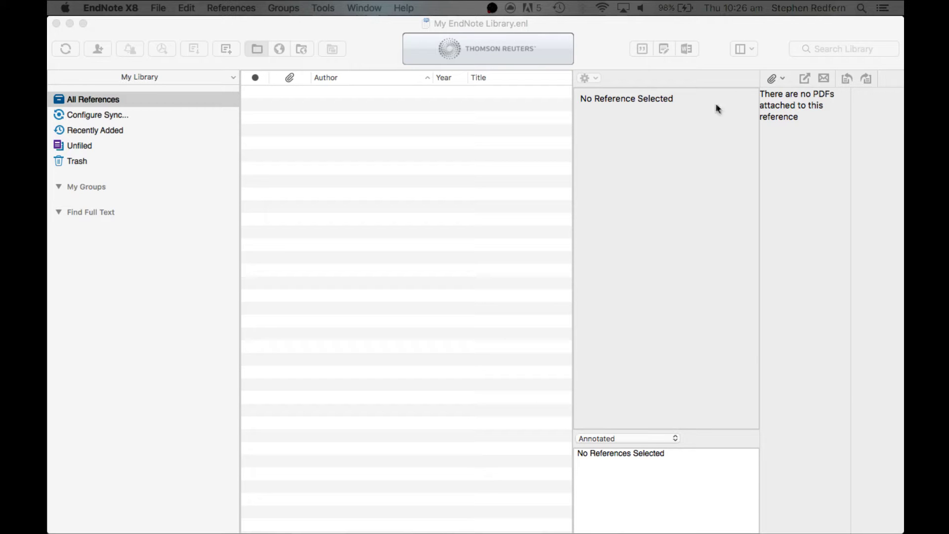
- Show all open windows side by side: Chrome, Finder and the empty EndNote library
{"action": "key", "text": "ctrl+Up"}
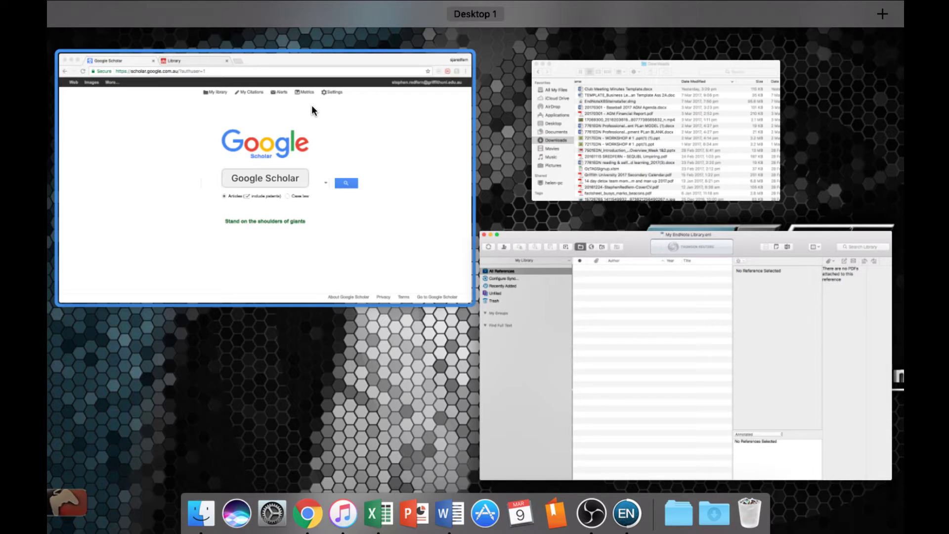
- Search Google Scholar for 'video podcasts in education' using the saved past search
{"action": "left_click", "coordinate": [311, 105]}
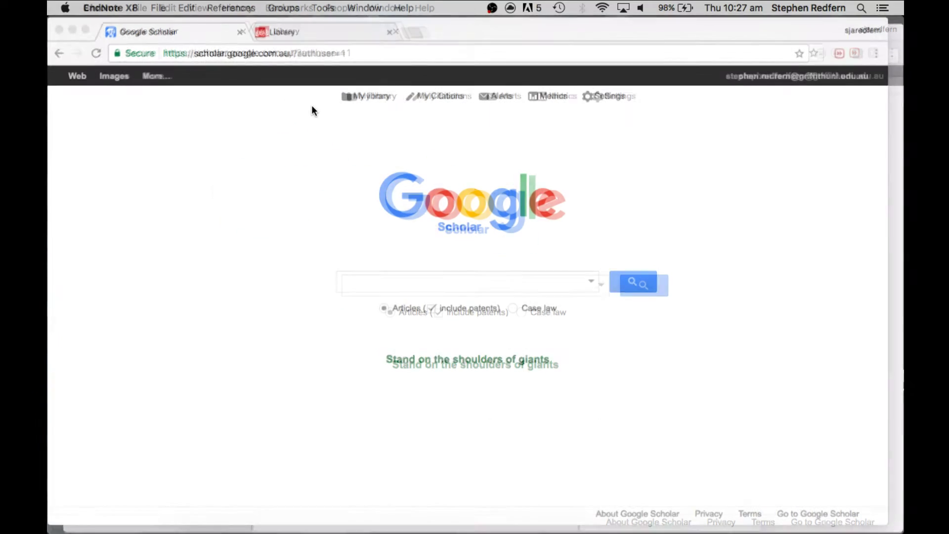
{"action": "left_click", "coordinate": [387, 286]}
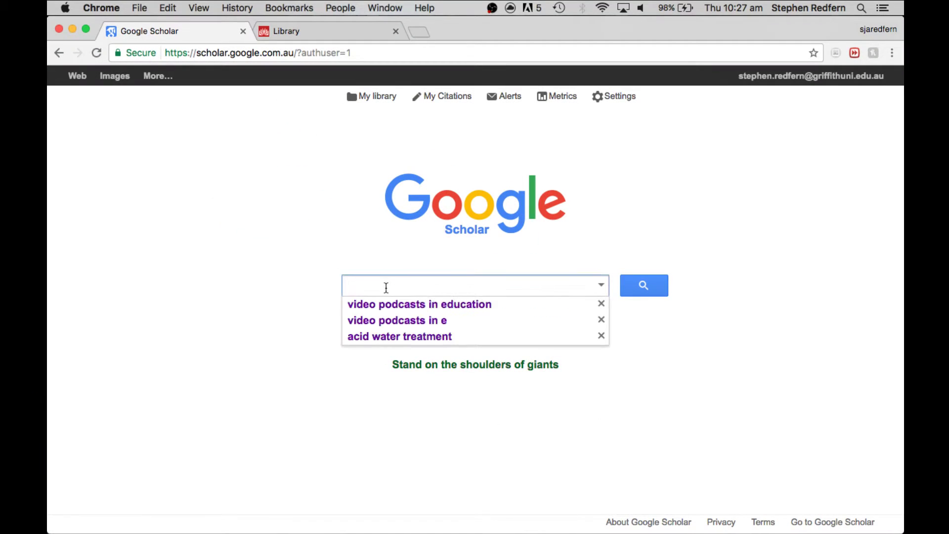
{"action": "left_click", "coordinate": [393, 305]}
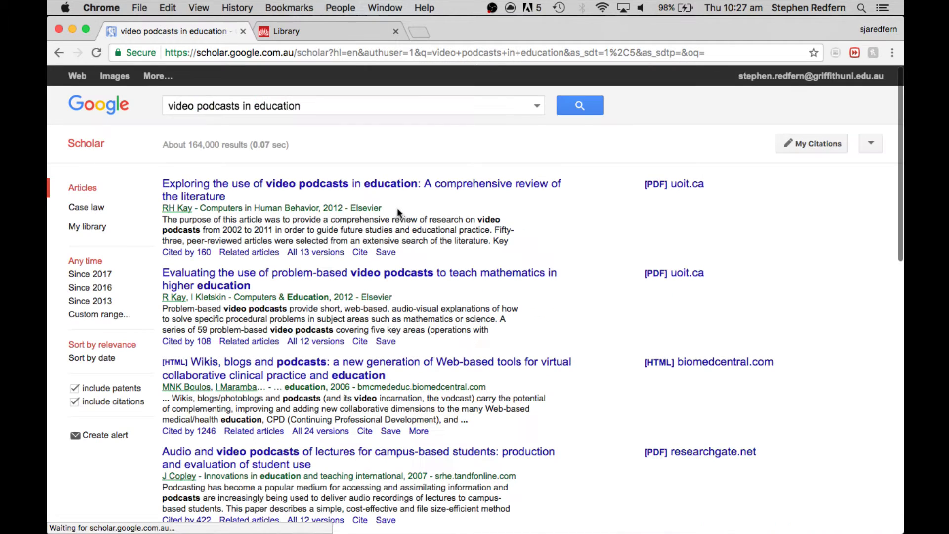
- Open the top result's uoit.ca PDF in a new tab and bring up its Cite formats
{"action": "right_click", "coordinate": [687, 190]}
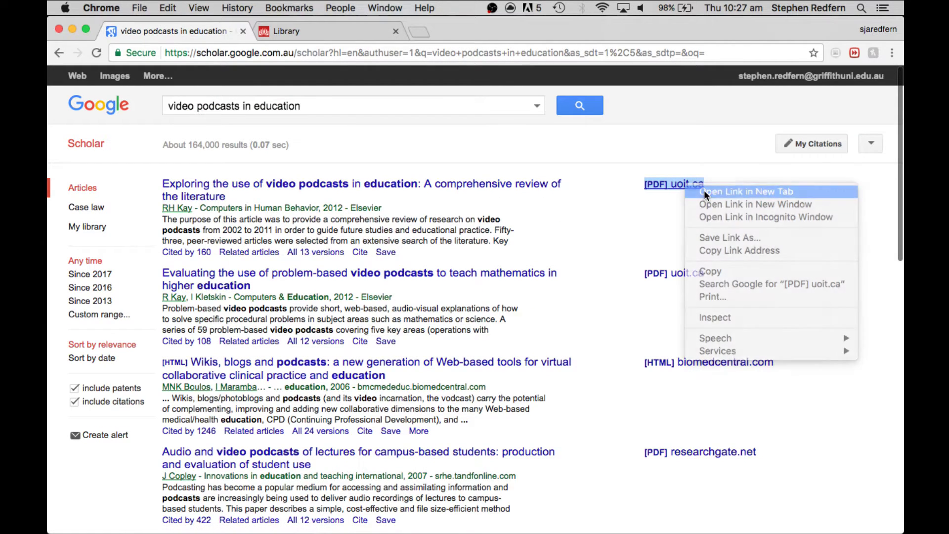
{"action": "left_click", "coordinate": [704, 190]}
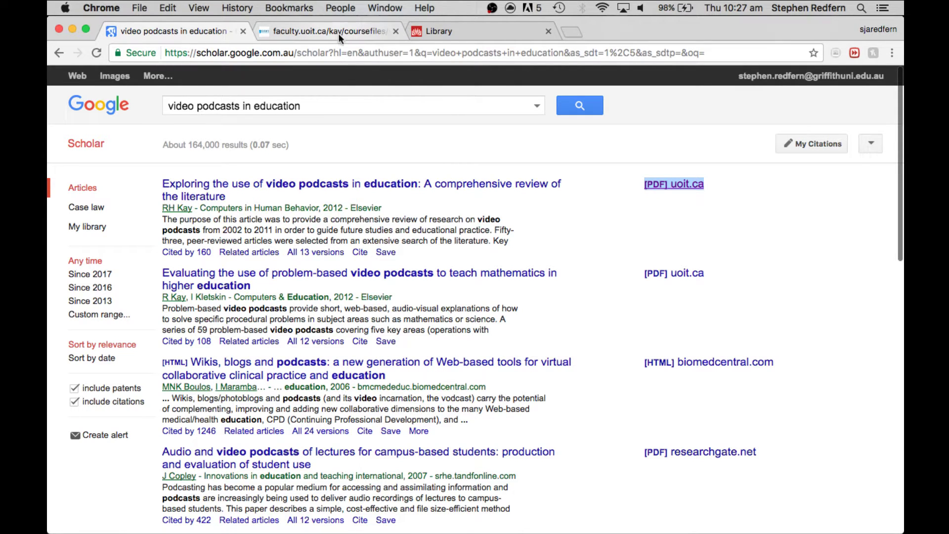
{"action": "left_click", "coordinate": [357, 252]}
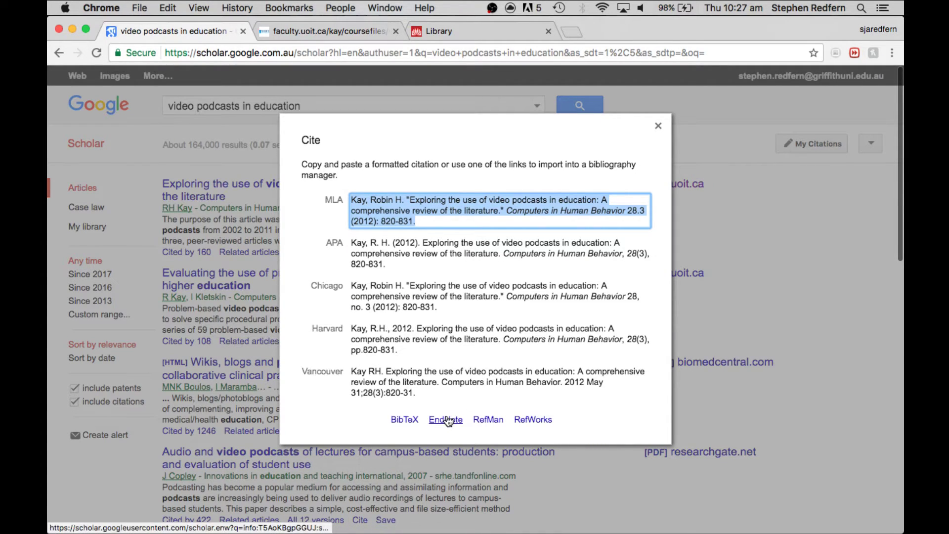
- Compare the top result's APA, Chicago and MLA citations, then download and open scholar.enw
{"action": "left_click", "coordinate": [658, 126]}
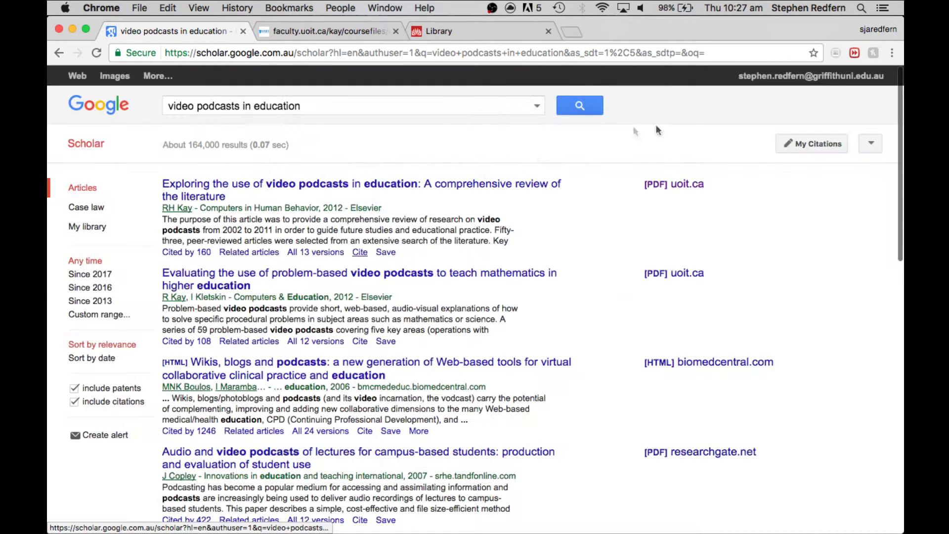
{"action": "left_click", "coordinate": [360, 253]}
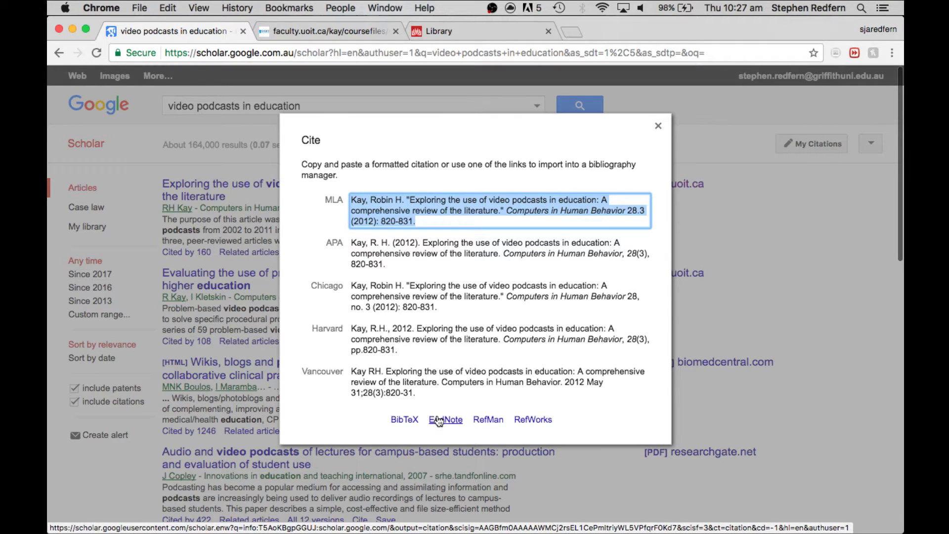
{"action": "left_click", "coordinate": [426, 256]}
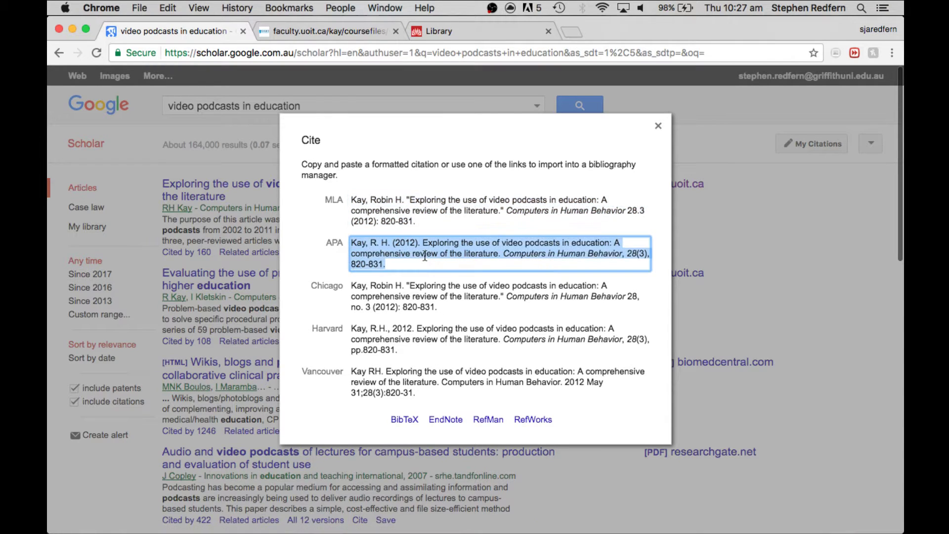
{"action": "left_click", "coordinate": [423, 292]}
{"action": "left_click", "coordinate": [429, 247]}
{"action": "left_click", "coordinate": [431, 212]}
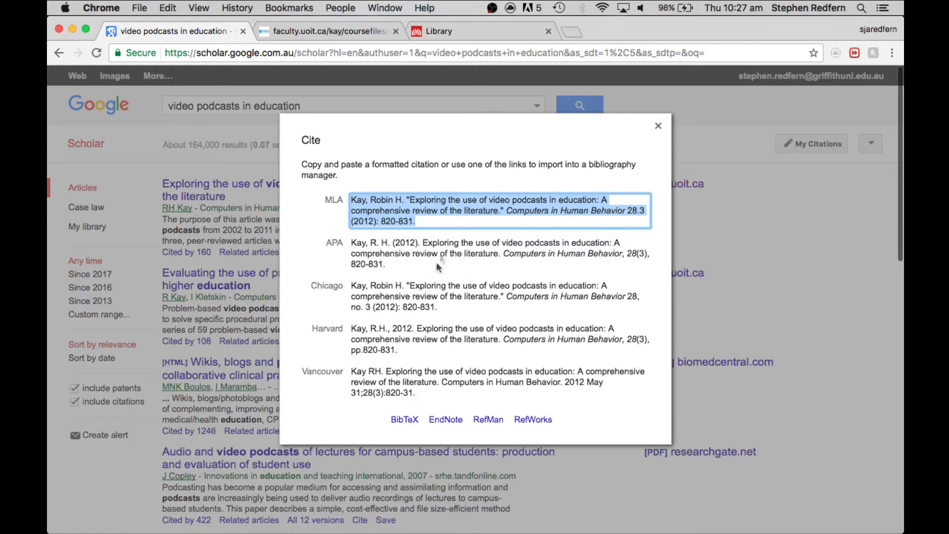
{"action": "left_click", "coordinate": [434, 420]}
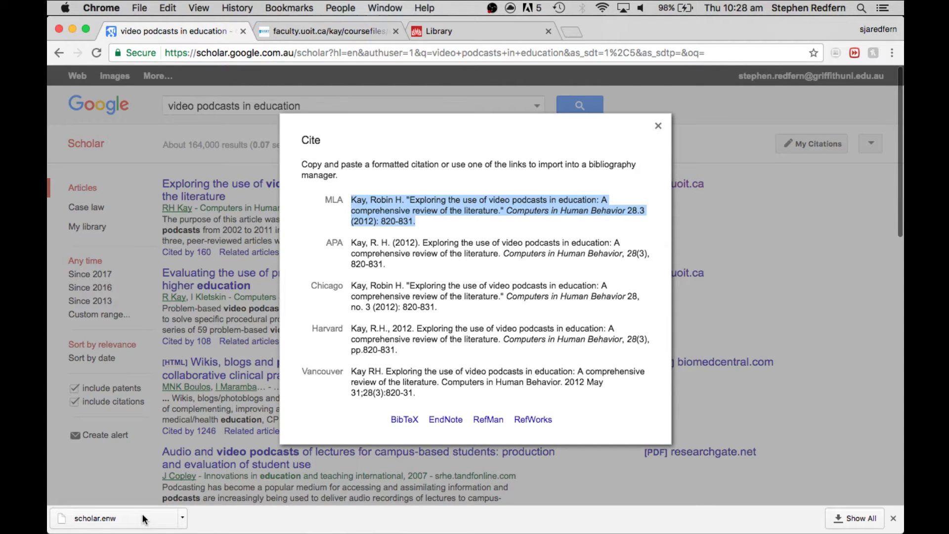
{"action": "left_click", "coordinate": [142, 518]}
- Return to the EndNote library window and start File > Import
{"action": "key", "text": "ctrl+Up"}
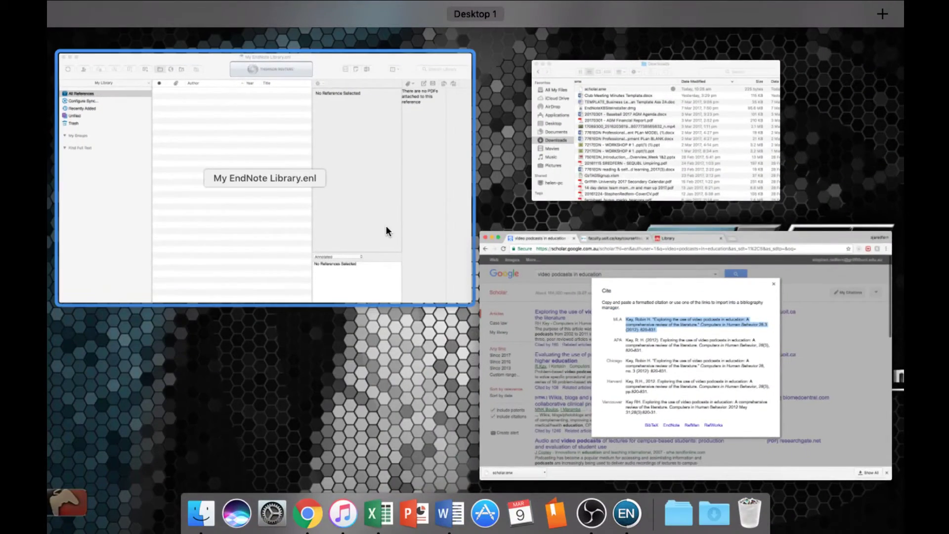
{"action": "left_click", "coordinate": [286, 147]}
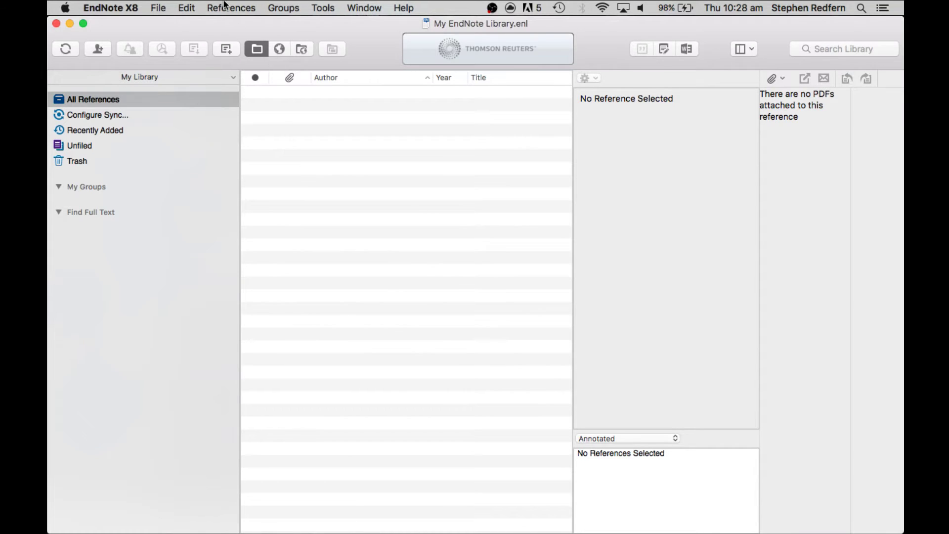
{"action": "left_click", "coordinate": [225, 8]}
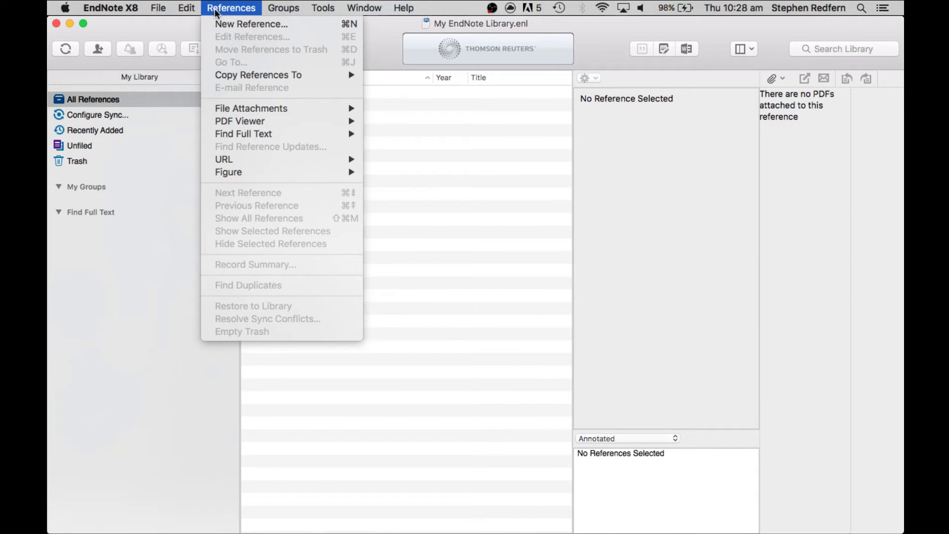
{"action": "mouse_move", "coordinate": [158, 7]}
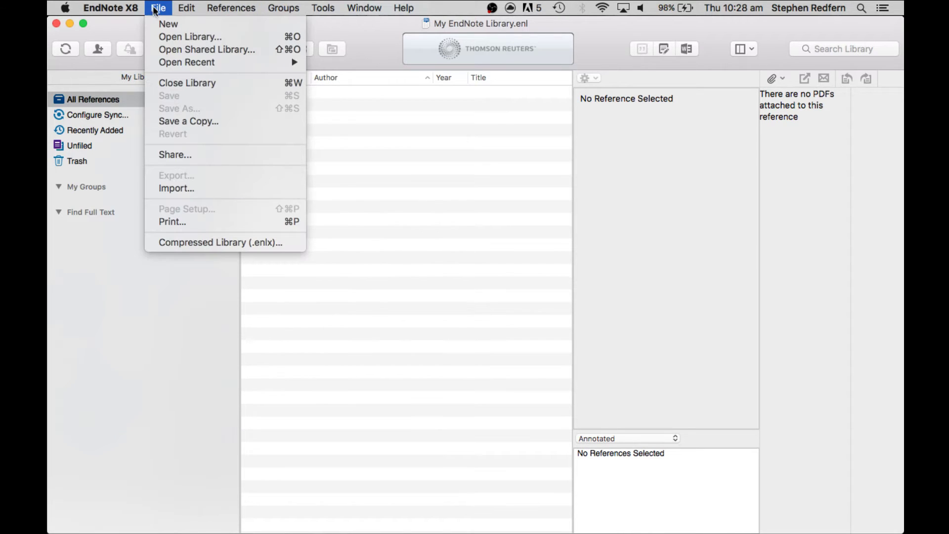
{"action": "left_click", "coordinate": [191, 187]}
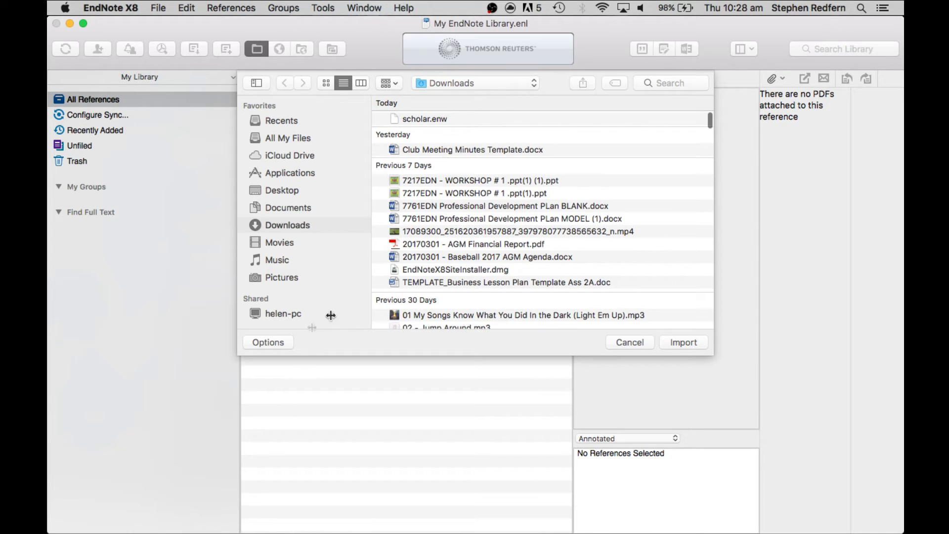
- Import scholar.enw from Downloads using the EndNote Import filter
{"action": "left_click", "coordinate": [272, 342]}
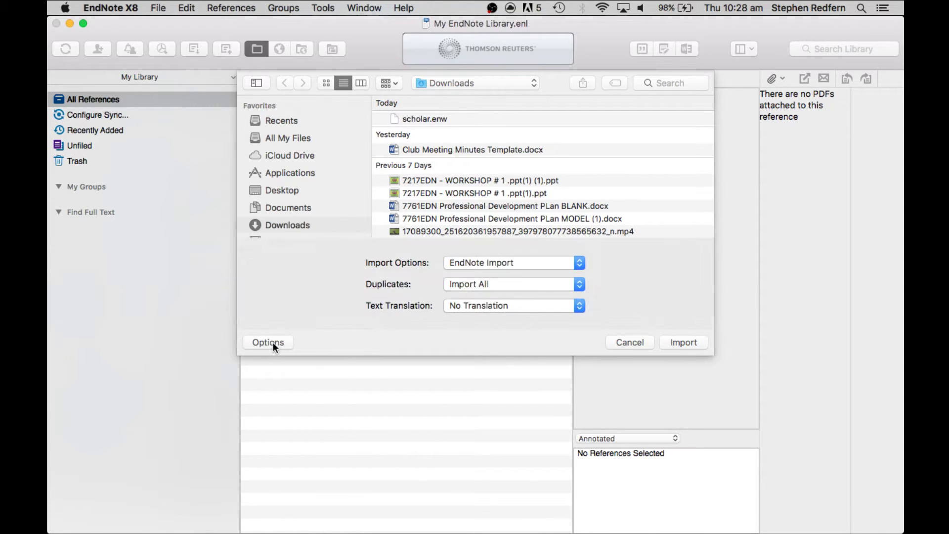
{"action": "left_click", "coordinate": [580, 263]}
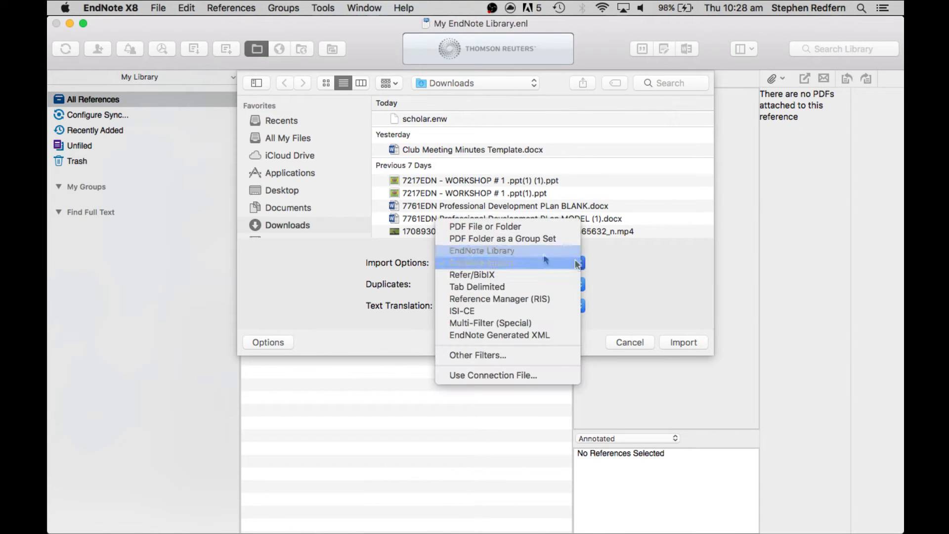
{"action": "left_click", "coordinate": [496, 263]}
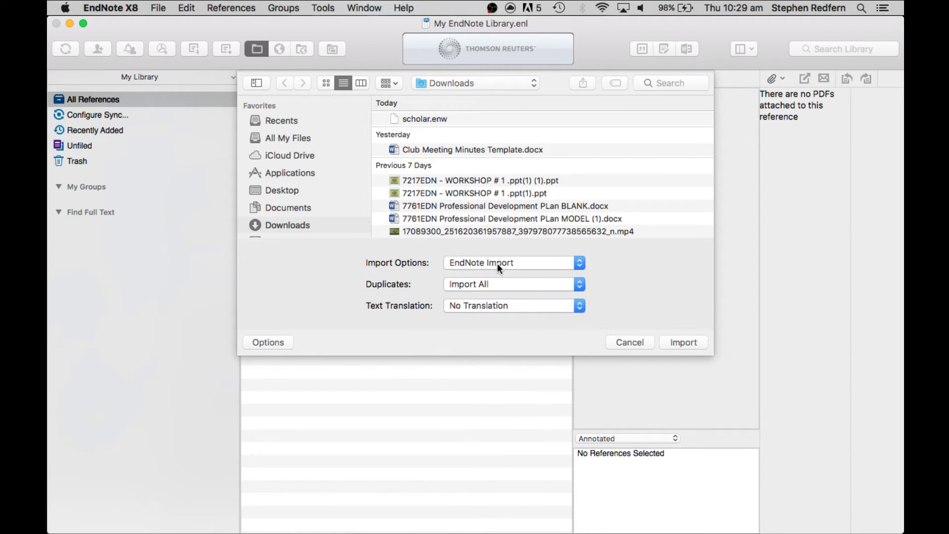
{"action": "left_click", "coordinate": [430, 120]}
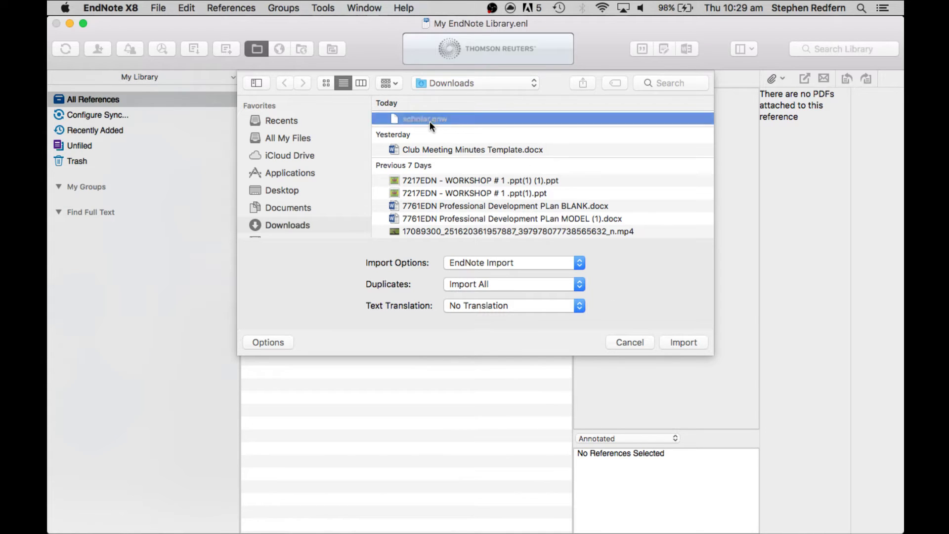
{"action": "left_click", "coordinate": [668, 343]}
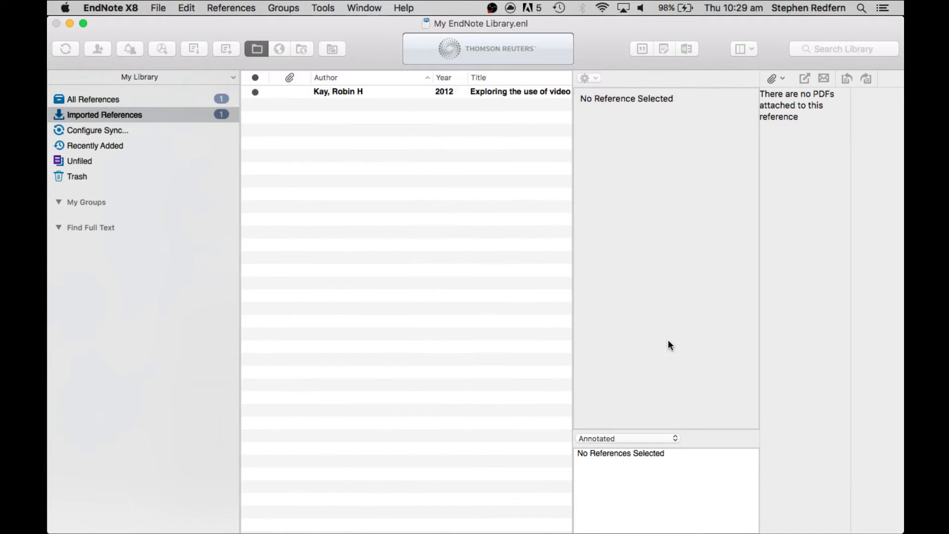
- Start attaching a file to Kay's 2012 reference, cancel it, deselect it, and show all windows
{"action": "left_click", "coordinate": [364, 92]}
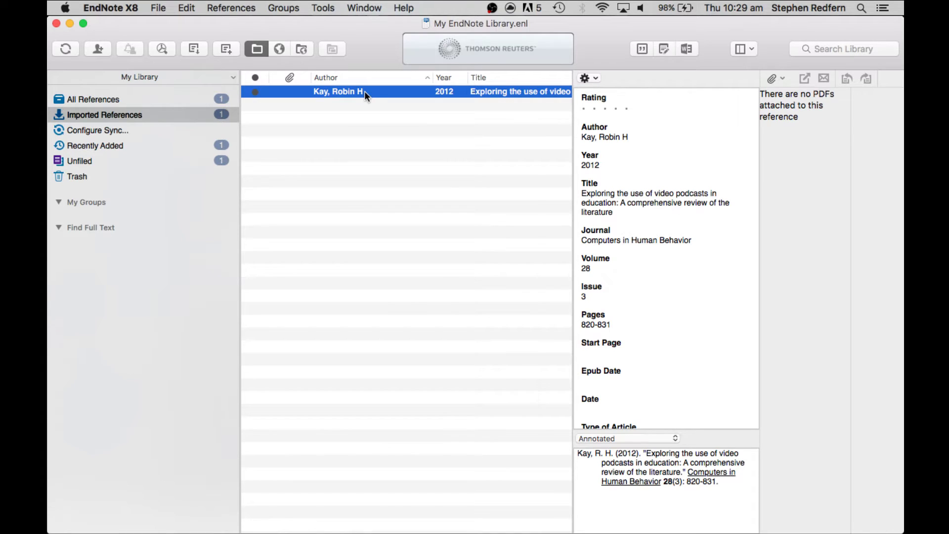
{"action": "right_click", "coordinate": [365, 95]}
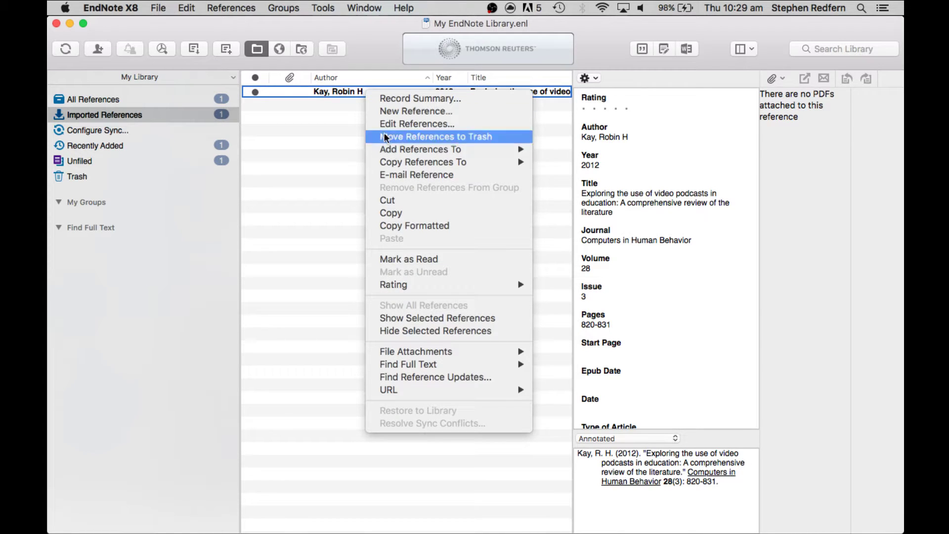
{"action": "mouse_move", "coordinate": [453, 352]}
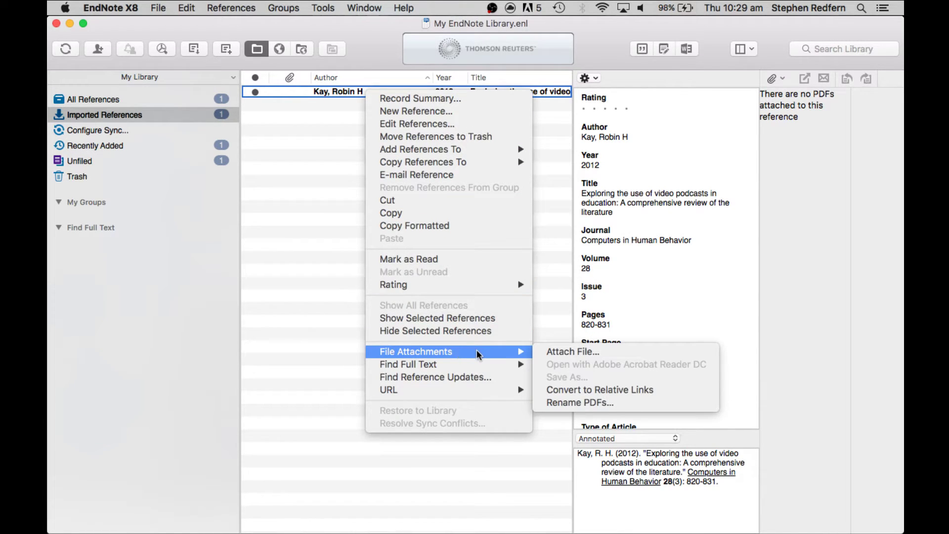
{"action": "left_click", "coordinate": [553, 350]}
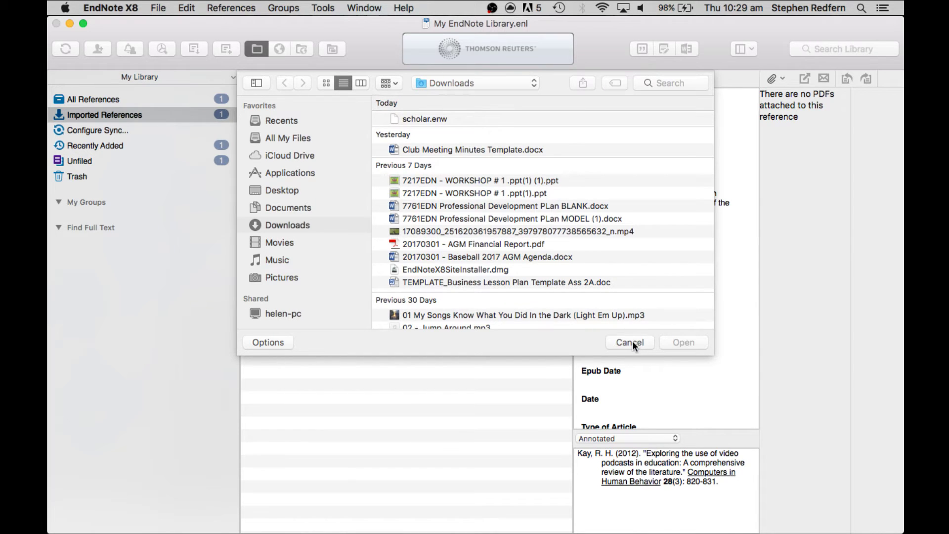
{"action": "left_click", "coordinate": [634, 341]}
{"action": "left_click", "coordinate": [358, 123]}
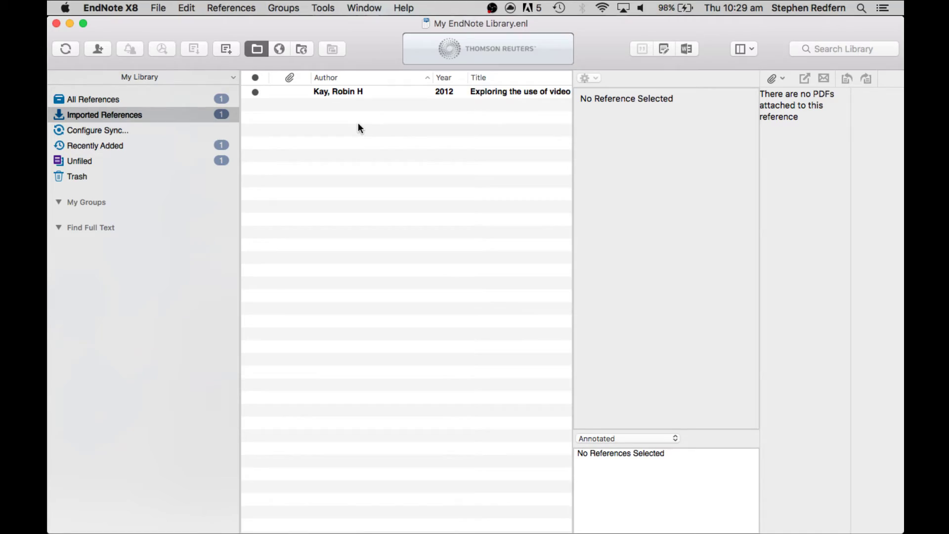
{"action": "key", "text": "ctrl+Up"}
- Search the Griffith Library catalogue for 'video podcasts in education'
{"action": "left_click", "coordinate": [305, 94]}
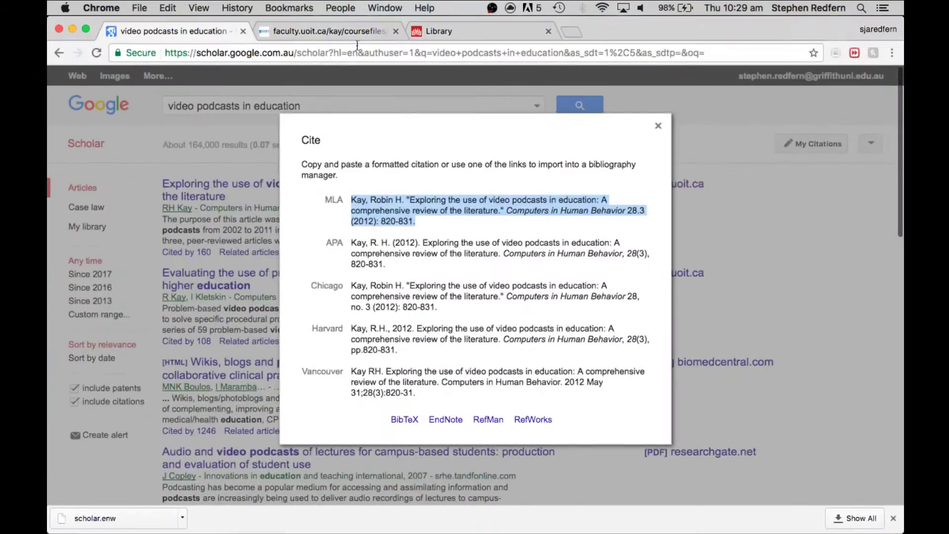
{"action": "left_click", "coordinate": [446, 30]}
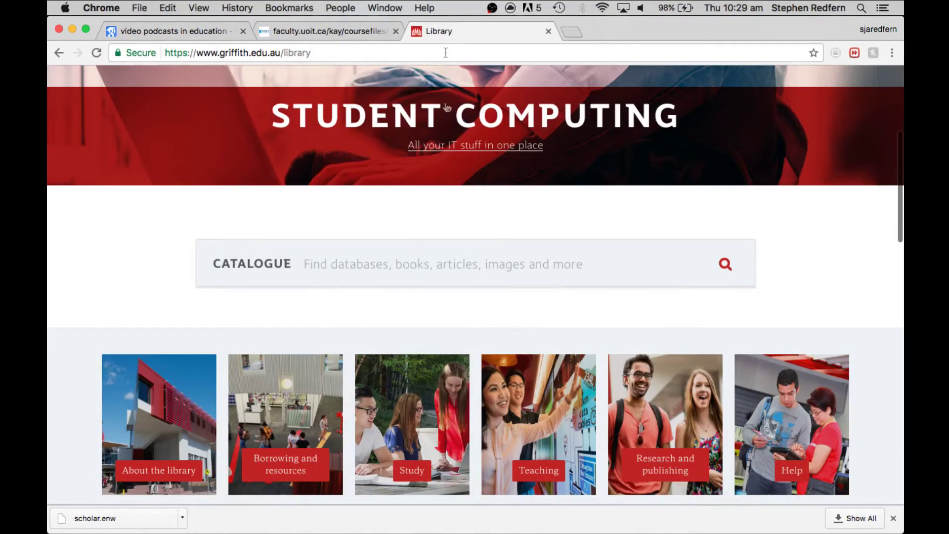
{"action": "left_click", "coordinate": [386, 256]}
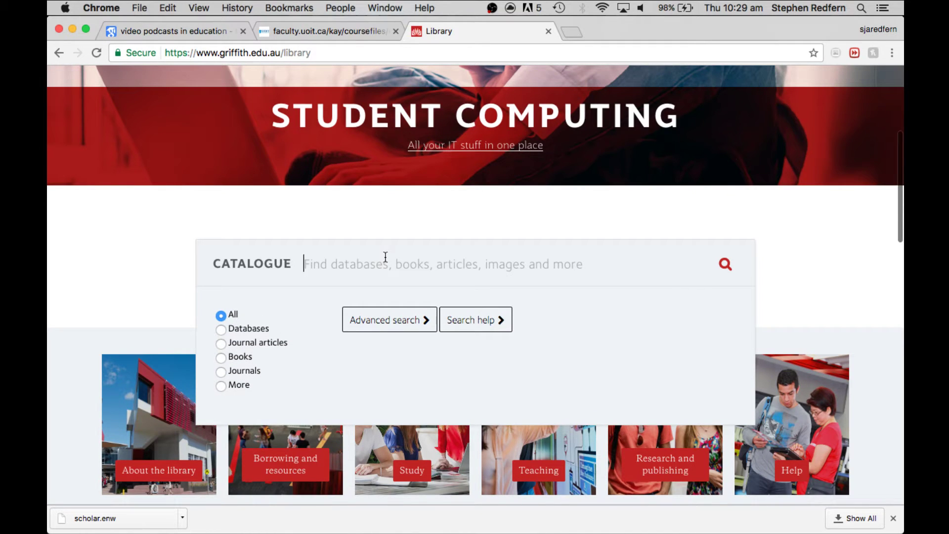
{"action": "type", "text": "video podacas"}
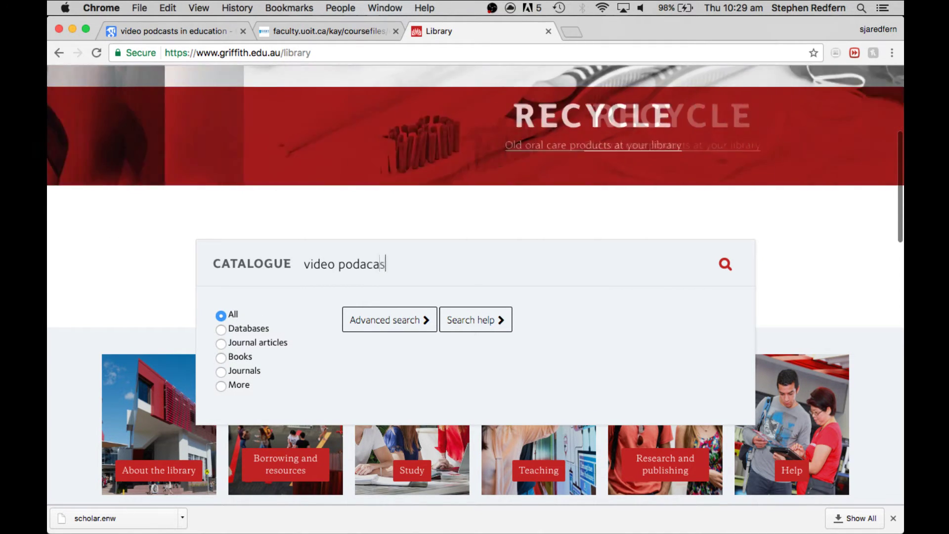
{"action": "key", "text": "BackSpace"}
{"action": "key", "text": "BackSpace"}
{"action": "key", "text": "BackSpace"}
{"action": "type", "text": "casts in education"}
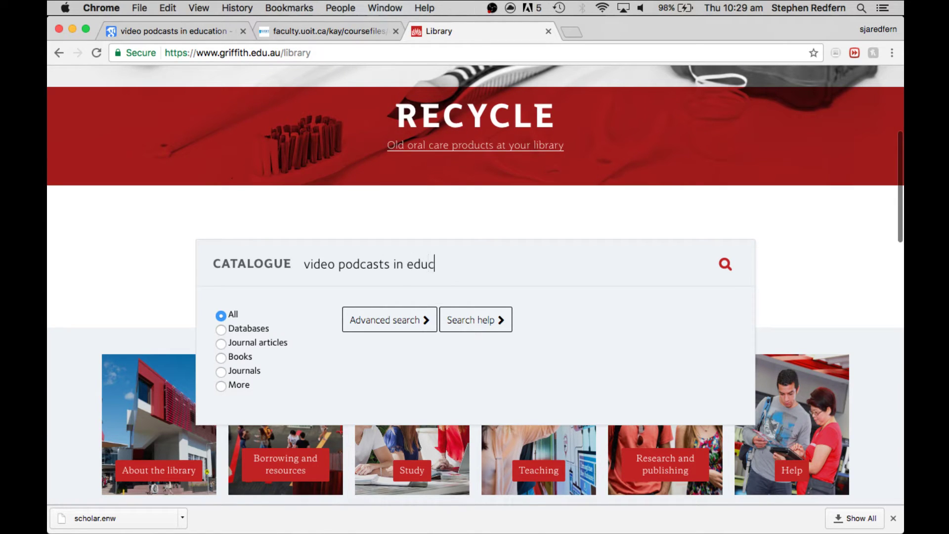
{"action": "key", "text": "Return"}
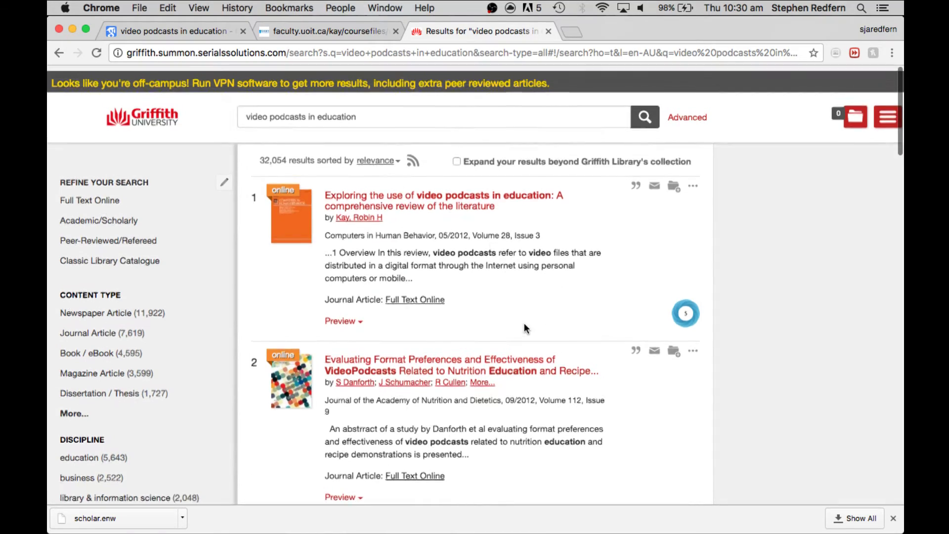
- Export the fourth result, the 2014 learning psychology video podcast article, to EndNote
{"action": "scroll", "coordinate": [524, 323], "scroll_direction": "down", "scroll_amount": 3}
{"action": "scroll", "coordinate": [524, 323], "scroll_direction": "down", "scroll_amount": 8}
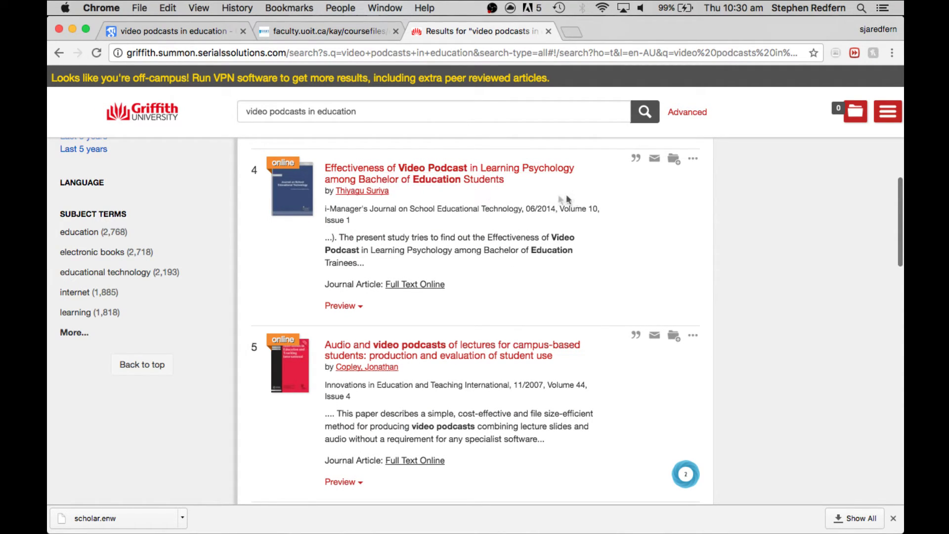
{"action": "left_click", "coordinate": [693, 161]}
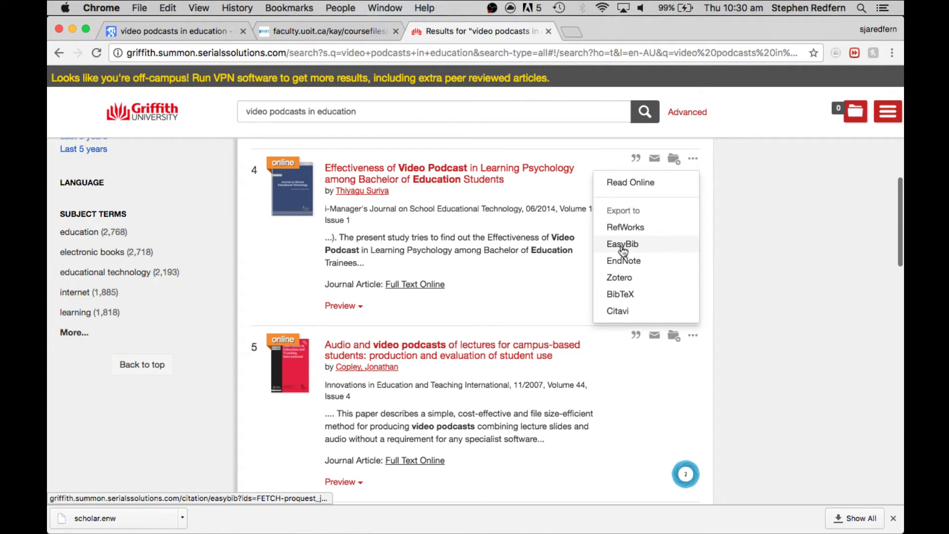
{"action": "left_click", "coordinate": [693, 160]}
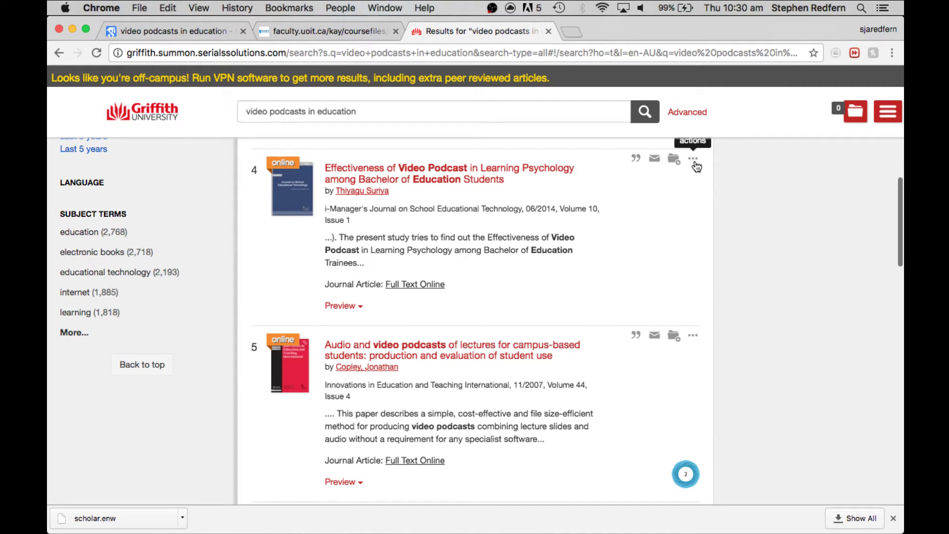
{"action": "scroll", "coordinate": [694, 198], "scroll_direction": "up", "scroll_amount": 2}
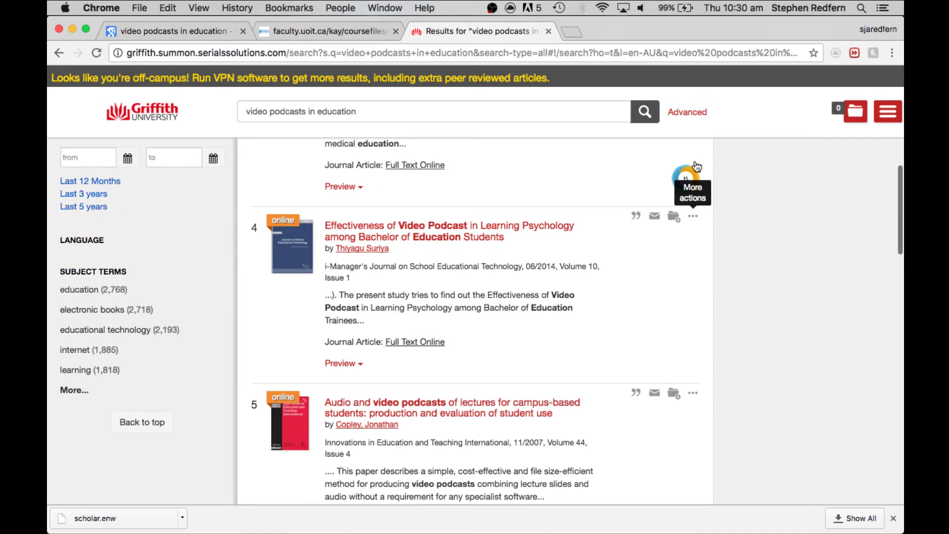
{"action": "left_click", "coordinate": [693, 218]}
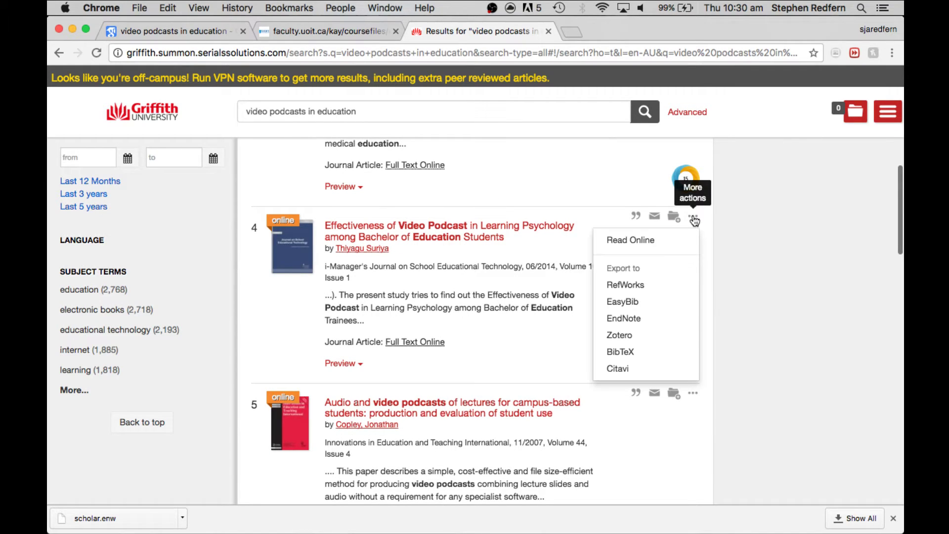
{"action": "left_click", "coordinate": [625, 321]}
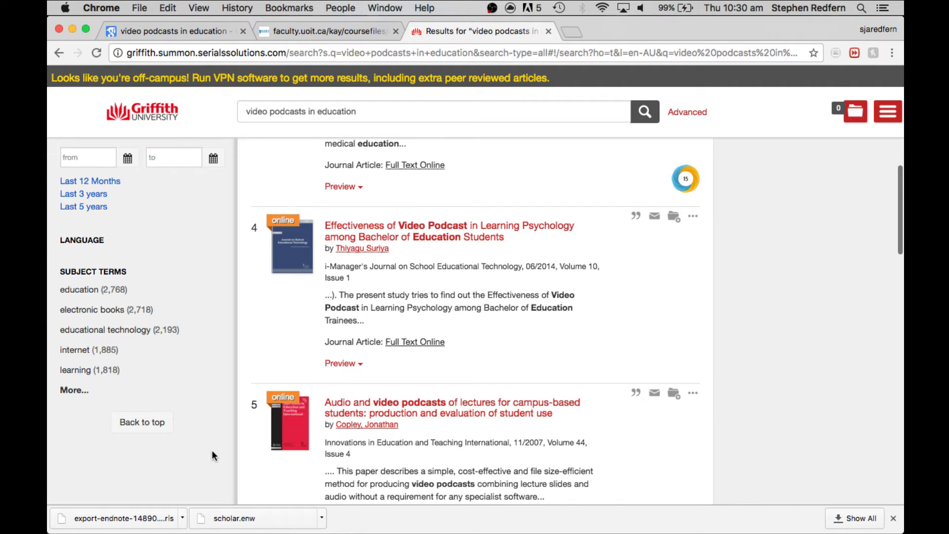
{"action": "key", "text": "ctrl+Up"}
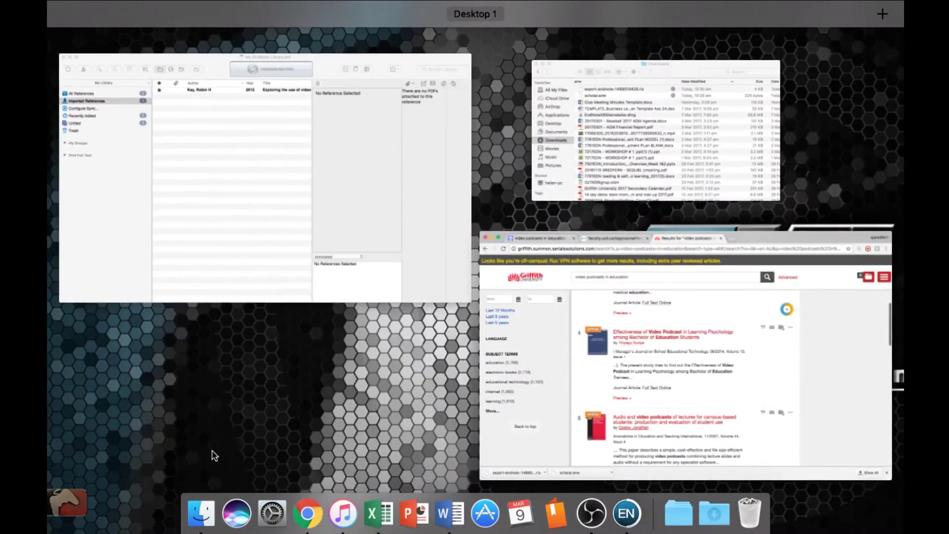
- Start a File > Import in EndNote and select export-endnote-1489019428.ris
{"action": "left_click", "coordinate": [266, 145]}
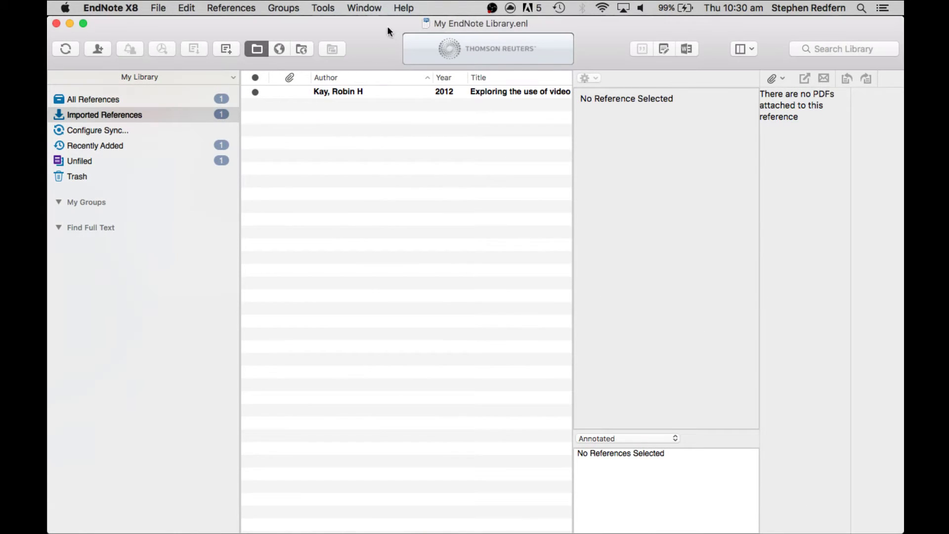
{"action": "left_click", "coordinate": [161, 11]}
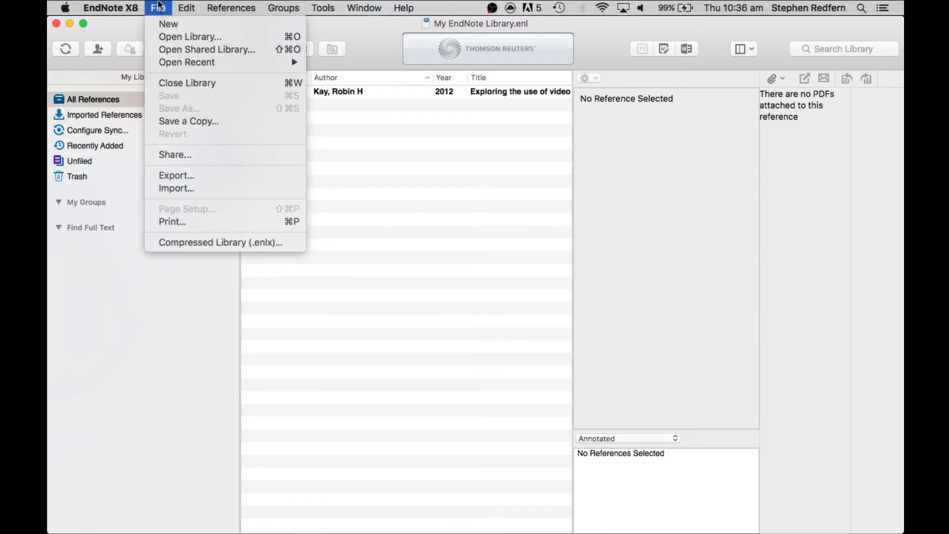
{"action": "mouse_move", "coordinate": [186, 62]}
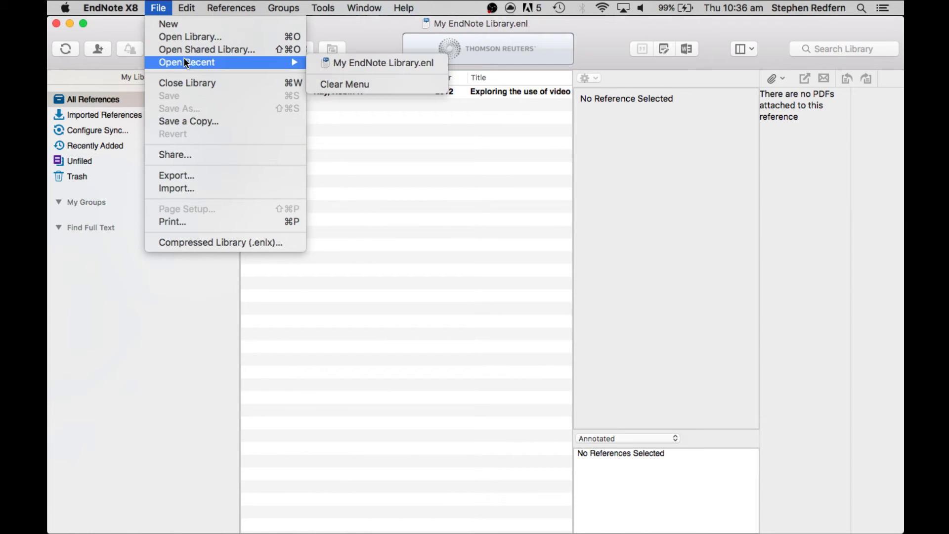
{"action": "left_click", "coordinate": [218, 191]}
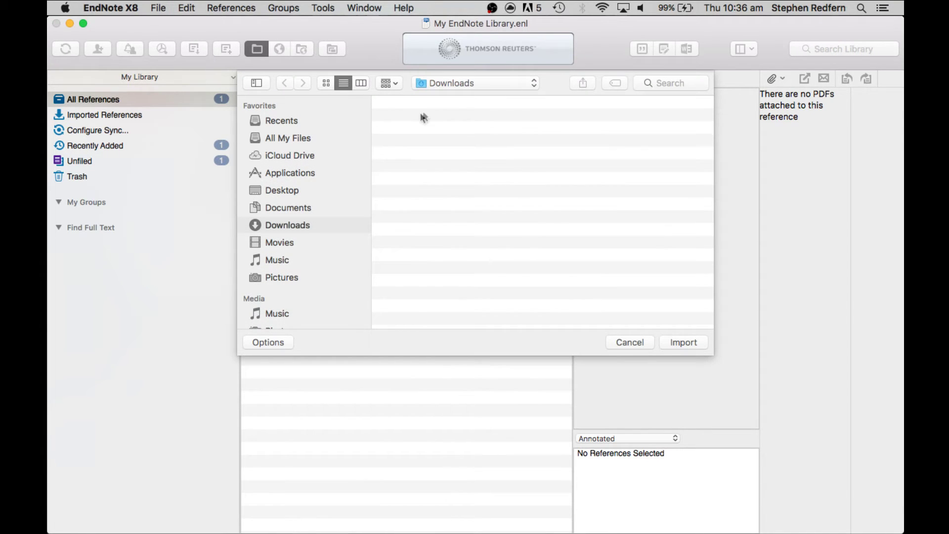
{"action": "left_click", "coordinate": [439, 122]}
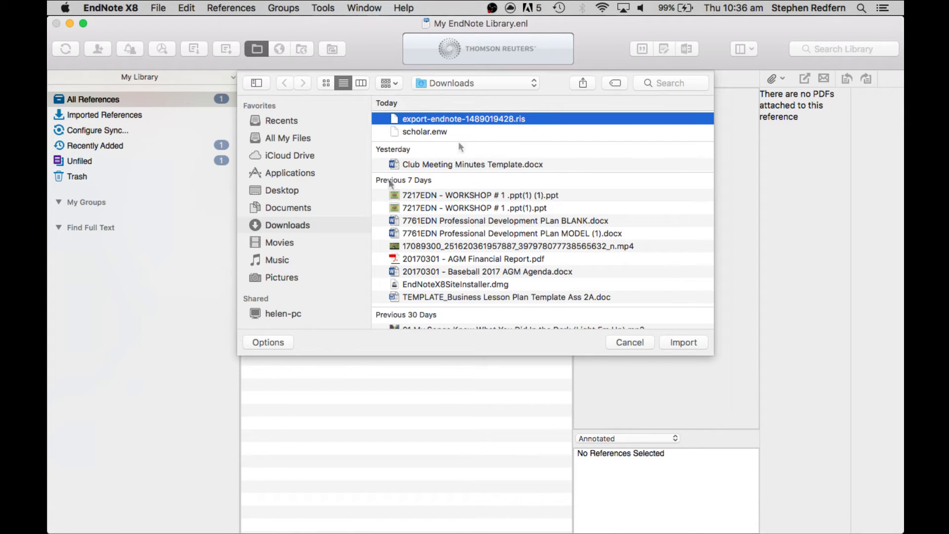
- Import it with the Reference Manager (RIS) filter and view the new 2014 reference
{"action": "left_click", "coordinate": [269, 343]}
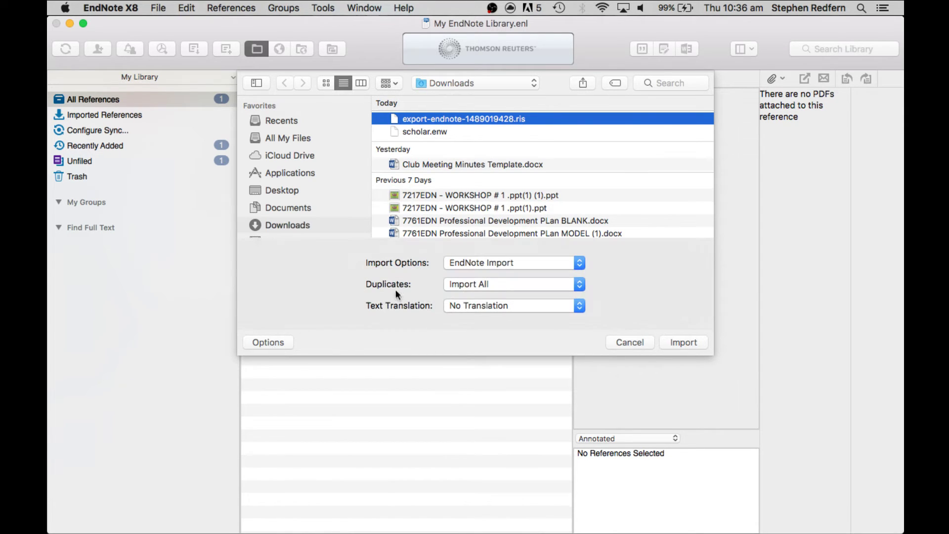
{"action": "left_click", "coordinate": [483, 262]}
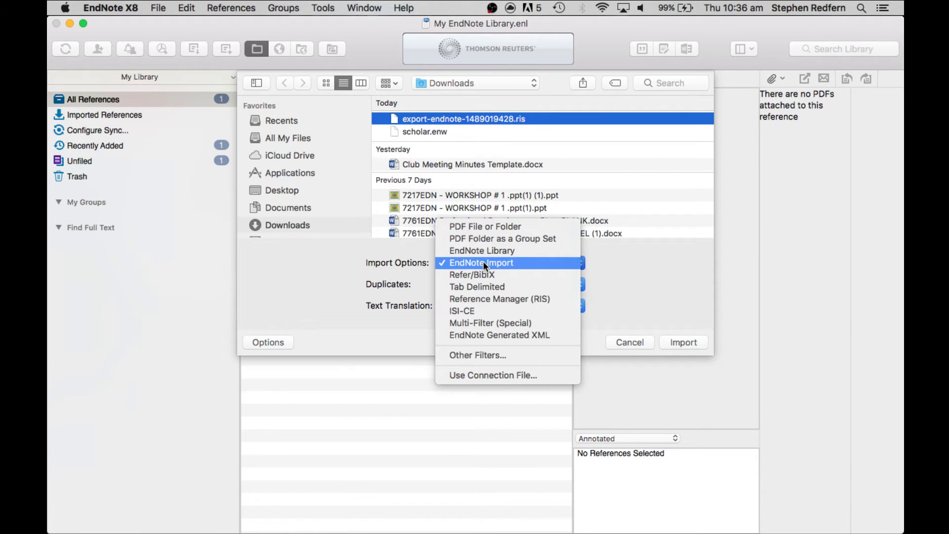
{"action": "left_click", "coordinate": [485, 297]}
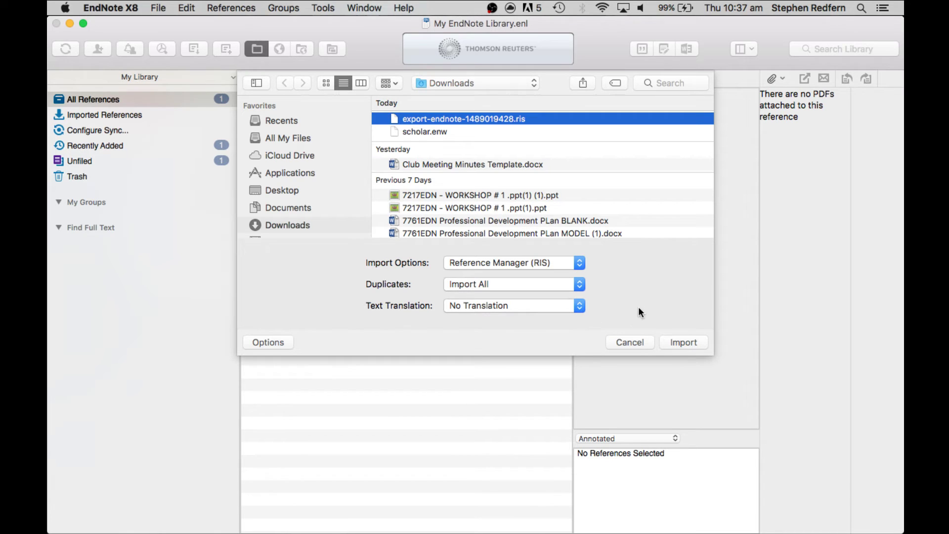
{"action": "left_click", "coordinate": [670, 339]}
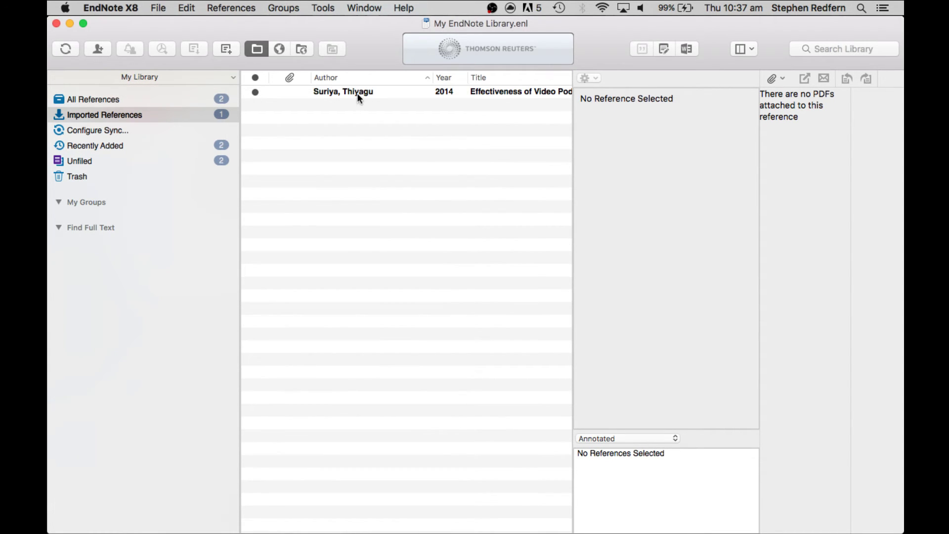
{"action": "left_click", "coordinate": [358, 94]}
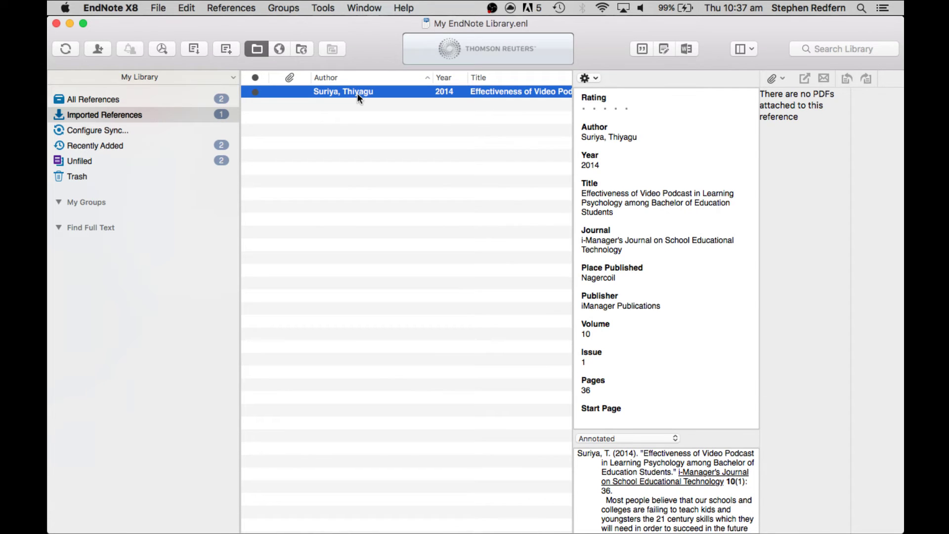
- Show all references in EndNote, then launch Word and create a blank document
{"action": "left_click", "coordinate": [111, 99]}
{"action": "key", "text": "ctrl+Up"}
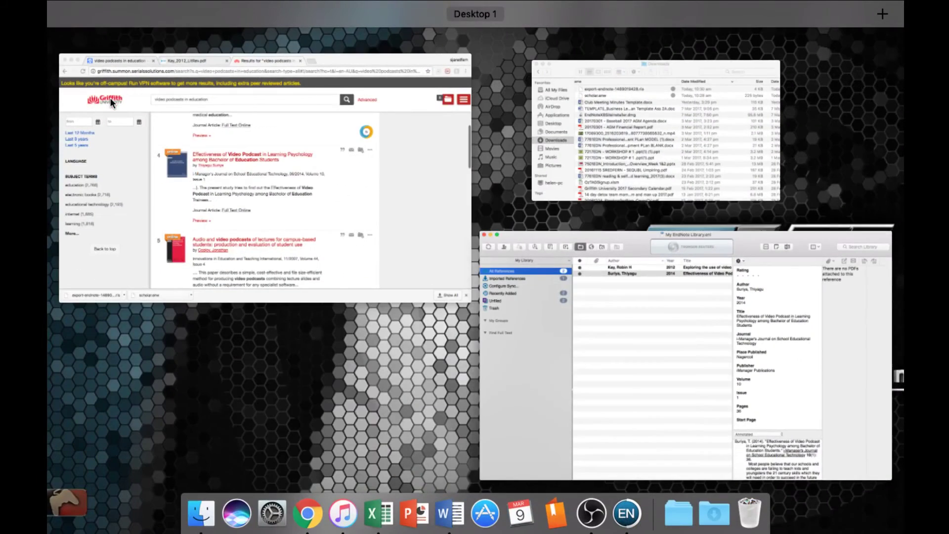
{"action": "left_click", "coordinate": [448, 510]}
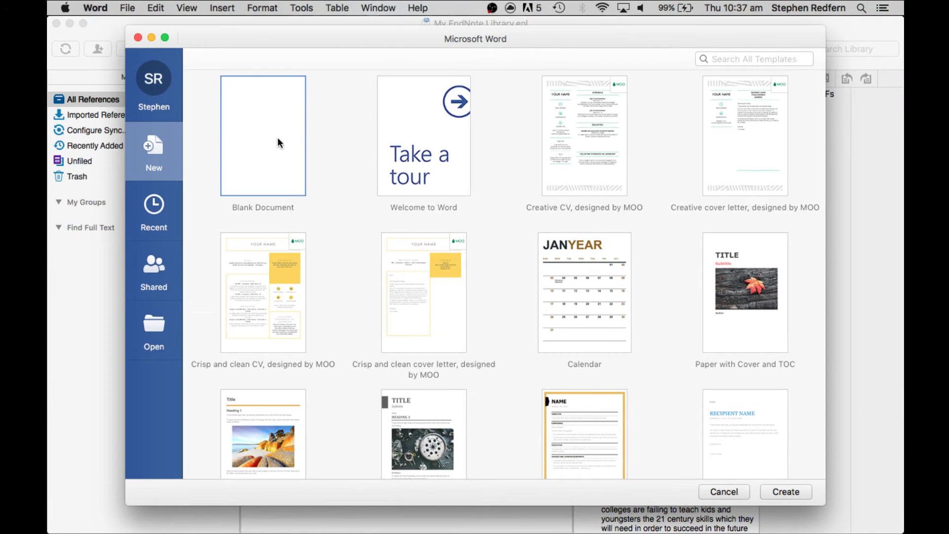
{"action": "double_click", "coordinate": [278, 139]}
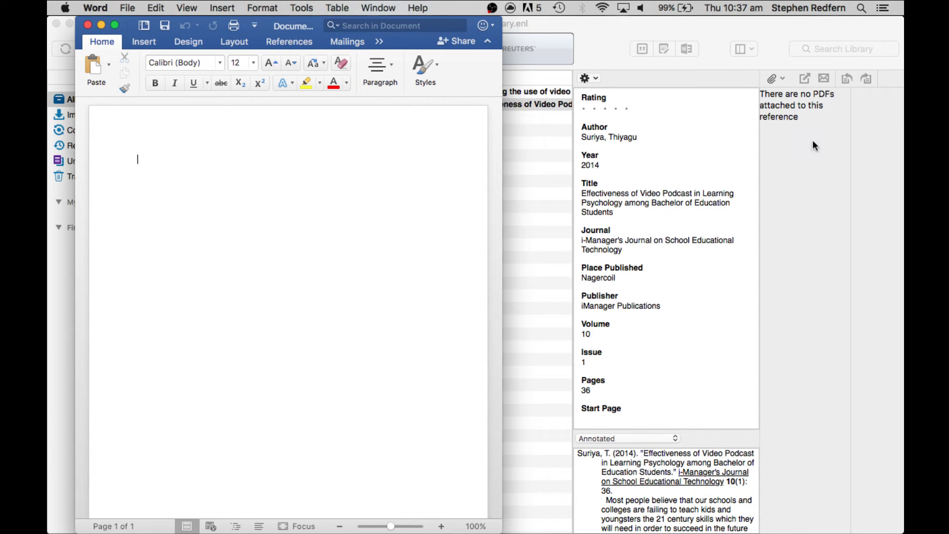
- Widen the Word document window on both sides and show the EndNote X8 tools
{"action": "left_click_drag", "start_coordinate": [502, 151], "coordinate": [904, 158]}
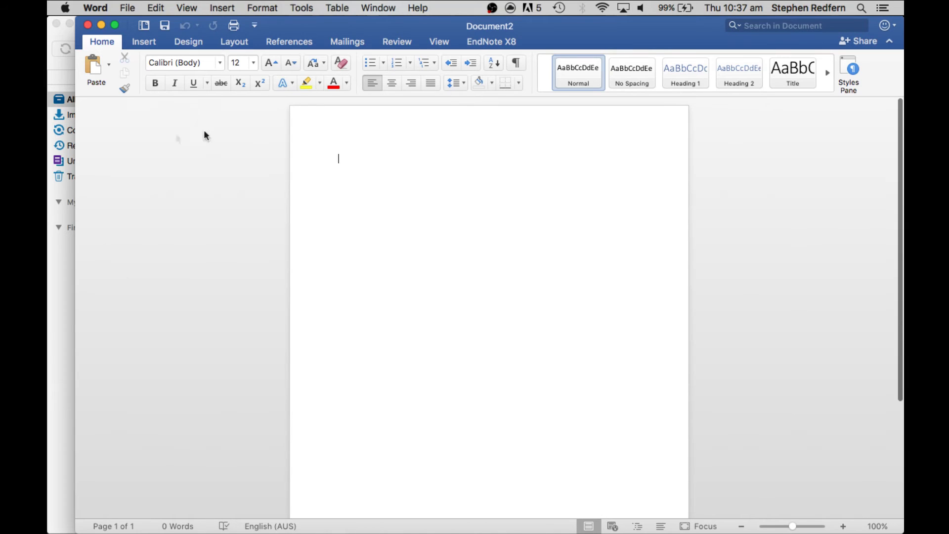
{"action": "left_click_drag", "start_coordinate": [76, 160], "coordinate": [49, 152]}
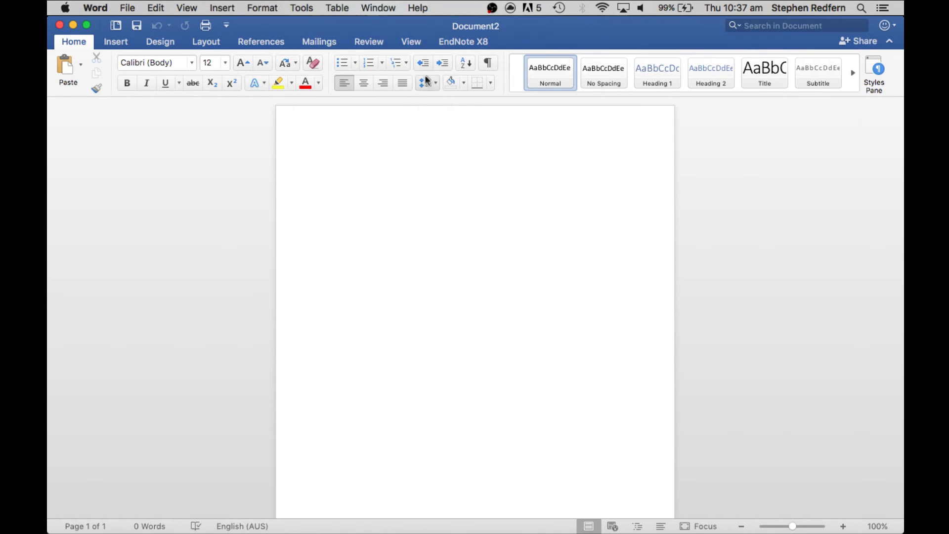
{"action": "left_click", "coordinate": [449, 40]}
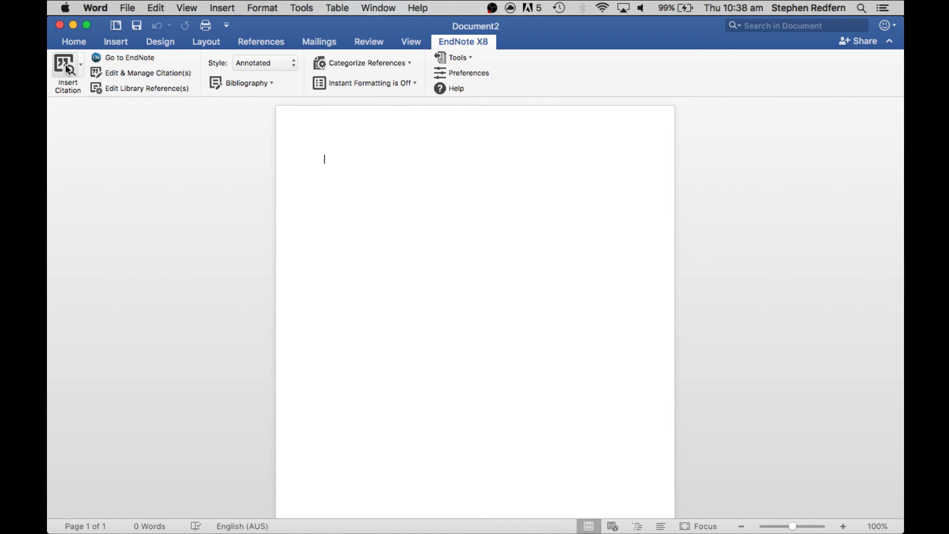
- Set the EndNote citation style to APA 6th
{"action": "left_click", "coordinate": [293, 64]}
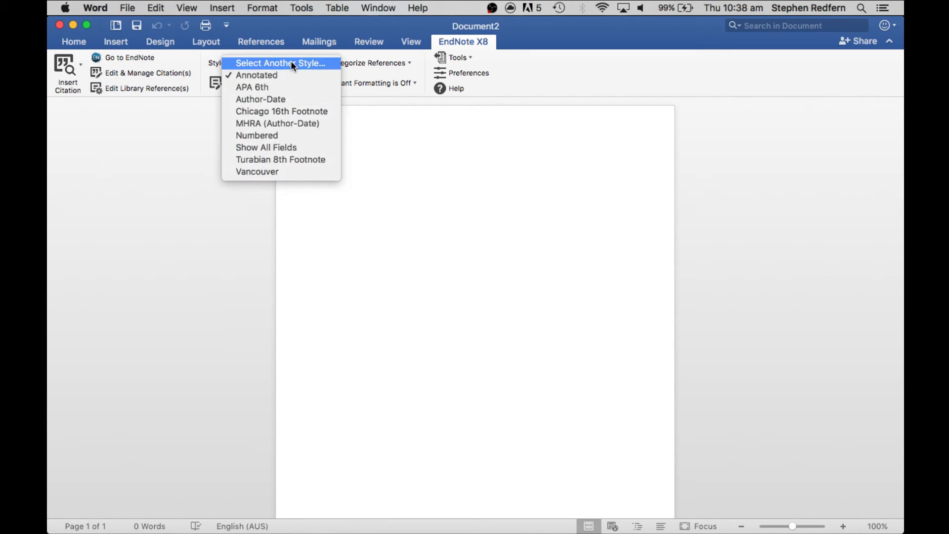
{"action": "left_click", "coordinate": [257, 90]}
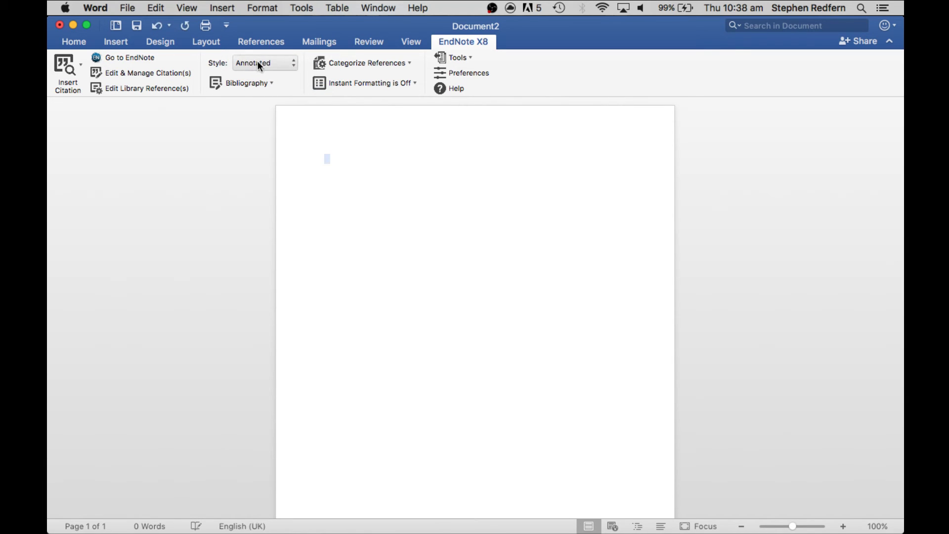
{"action": "left_click", "coordinate": [257, 62]}
{"action": "left_click", "coordinate": [259, 76]}
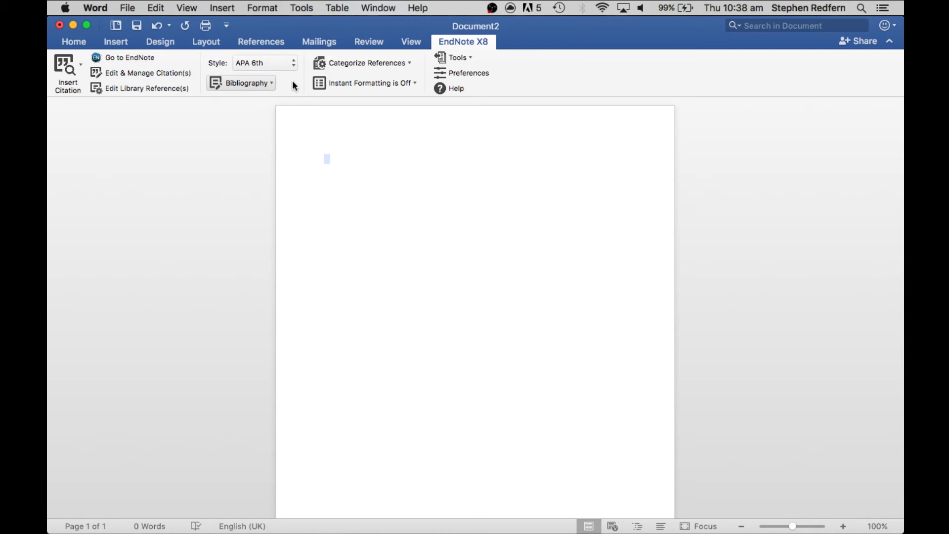
- Search the library for 'a' and insert the Kay 2012 citation with its reference entry
{"action": "left_click", "coordinate": [63, 67]}
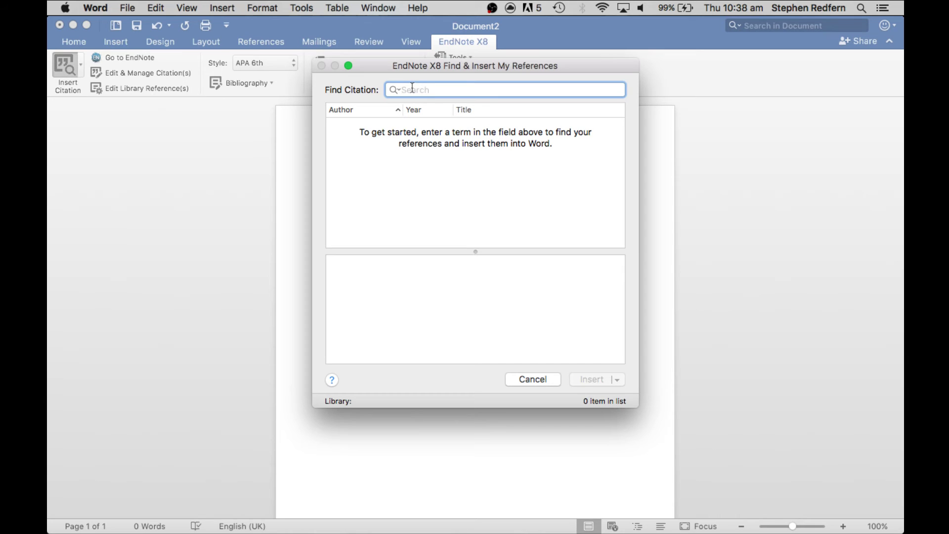
{"action": "type", "text": "a"}
{"action": "key", "text": "Return"}
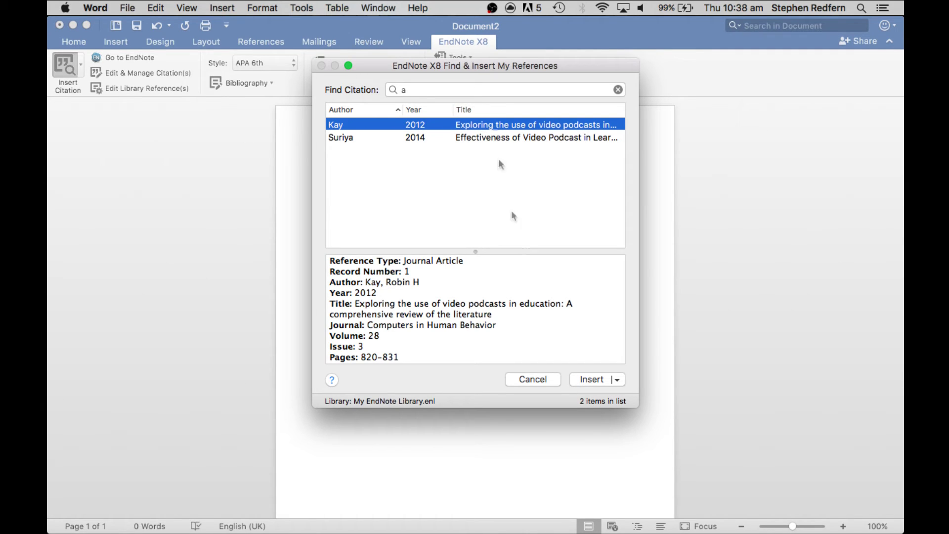
{"action": "left_click", "coordinate": [589, 380]}
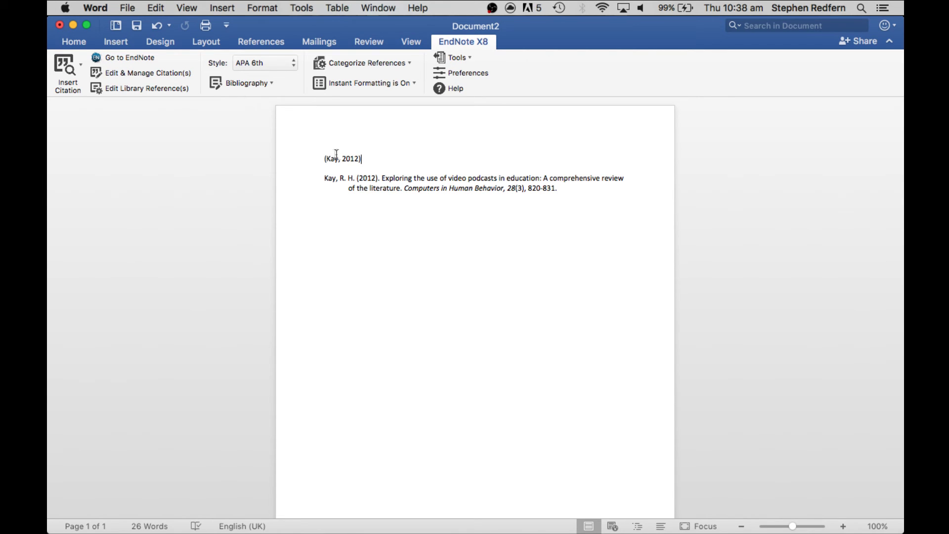
- Type "Direct quote here" before the Kay citation
{"action": "left_click", "coordinate": [352, 159]}
{"action": "key", "text": "Home"}
{"action": "type", "text": "\"Direc"}
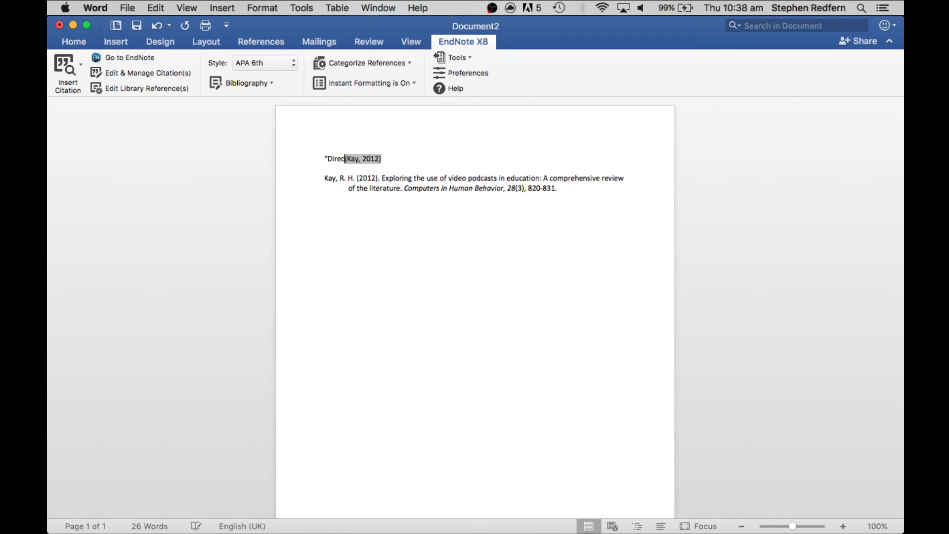
{"action": "type", "text": "t quote here"}
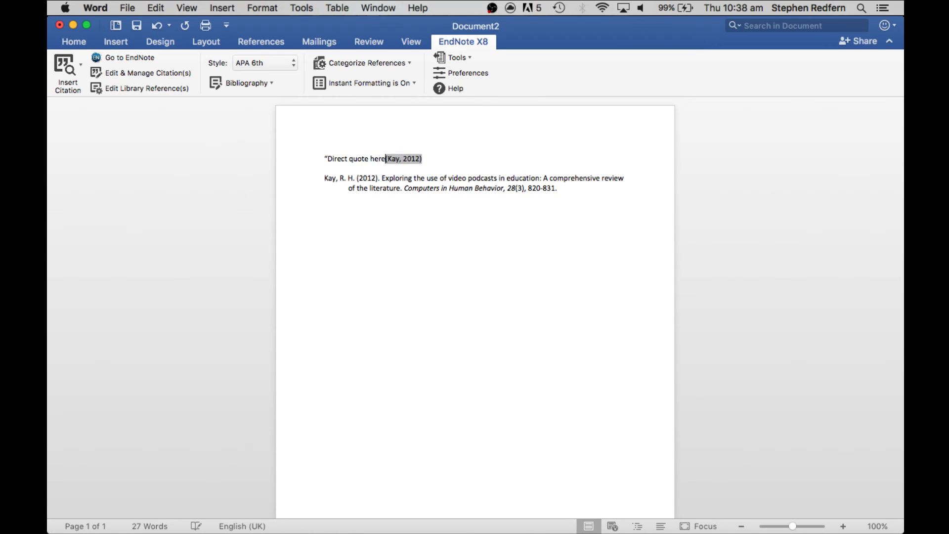
{"action": "type", "text": "\""}
{"action": "scroll", "coordinate": [421, 158], "scroll_direction": "up", "scroll_amount": 1}
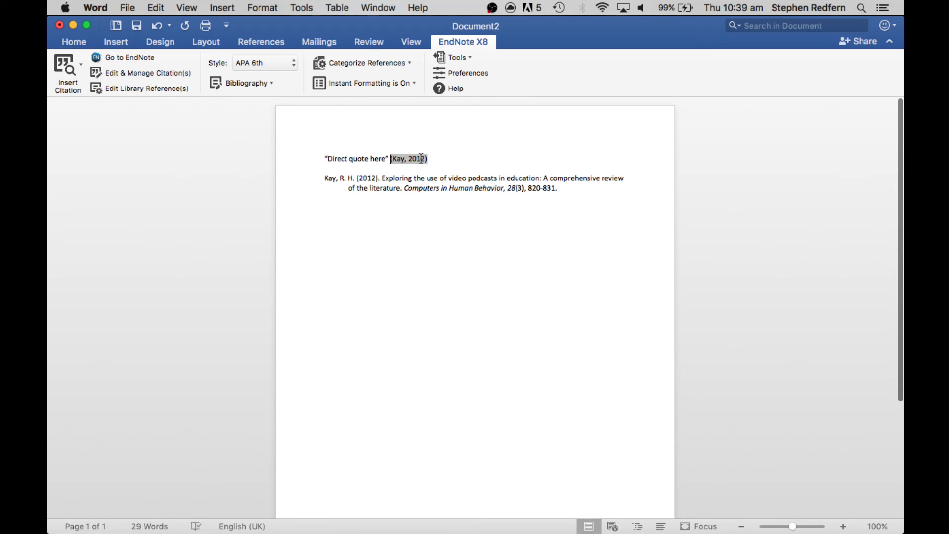
- Edit the Kay citation to add page 827, so it reads (Kay, 2012, p. 827)
{"action": "right_click", "coordinate": [421, 159]}
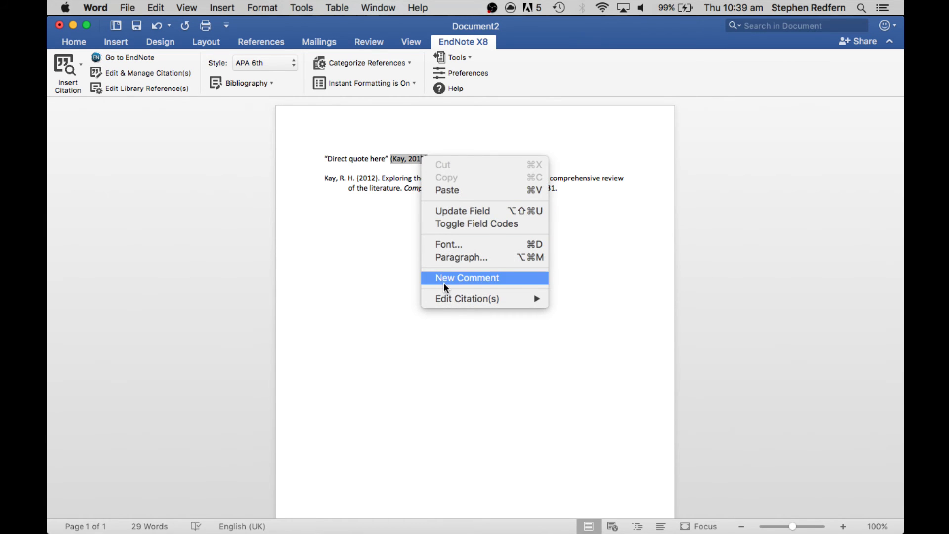
{"action": "mouse_move", "coordinate": [527, 300]}
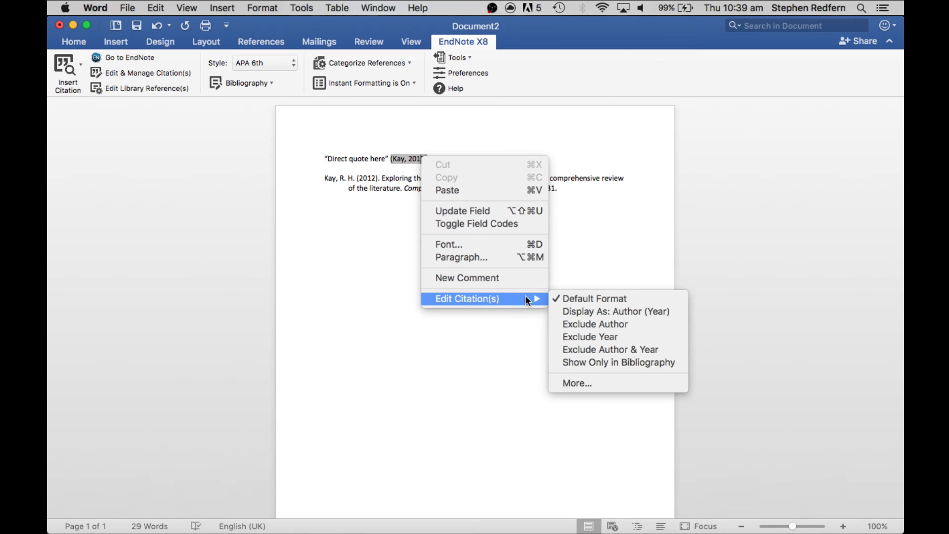
{"action": "left_click", "coordinate": [582, 380]}
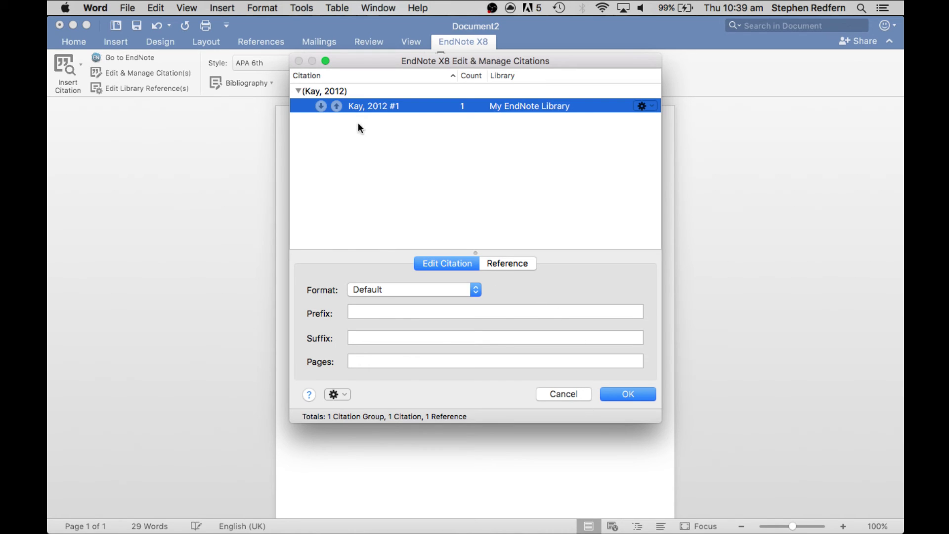
{"action": "left_click", "coordinate": [372, 358]}
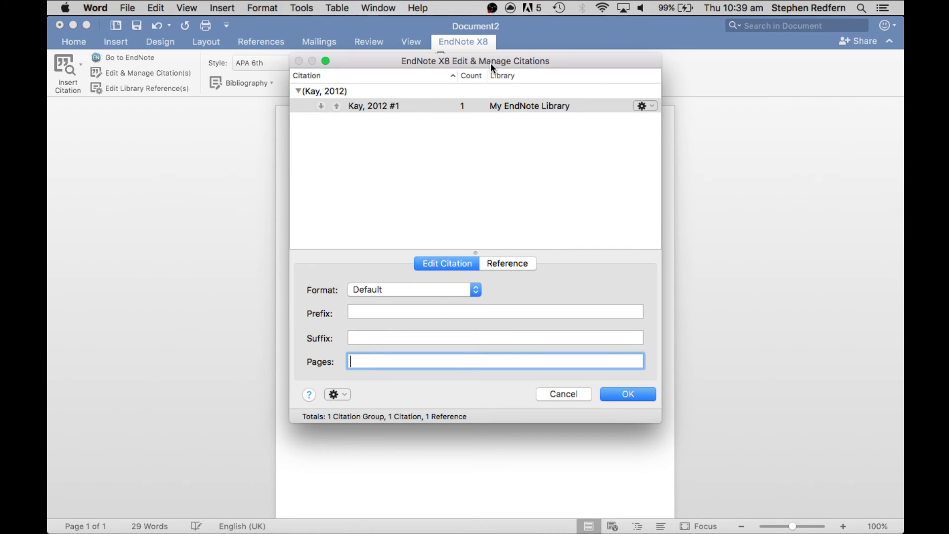
{"action": "left_click_drag", "start_coordinate": [491, 64], "coordinate": [674, 103]}
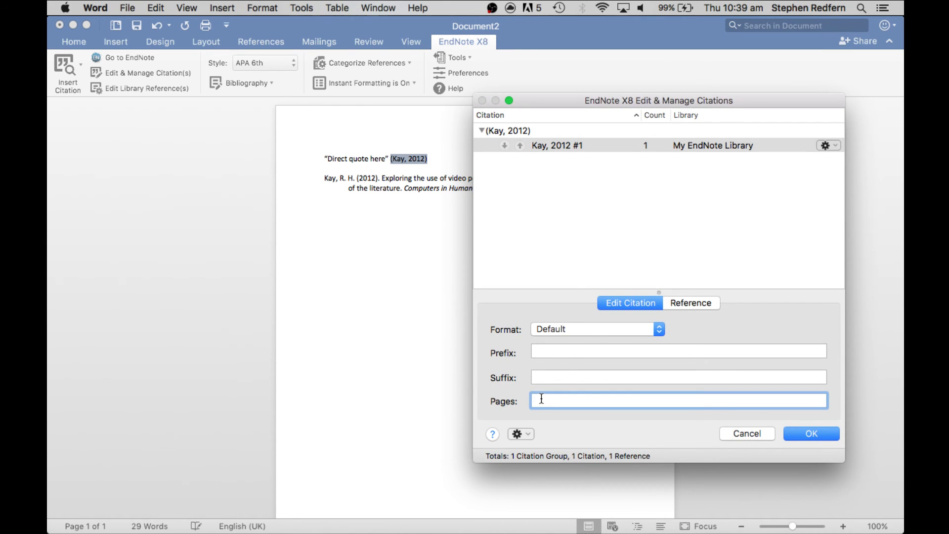
{"action": "type", "text": "287"}
{"action": "left_click_drag", "start_coordinate": [629, 103], "coordinate": [618, 159]}
{"action": "key", "text": "BackSpace"}
{"action": "key", "text": "BackSpace"}
{"action": "key", "text": "BackSpace"}
{"action": "type", "text": "827"}
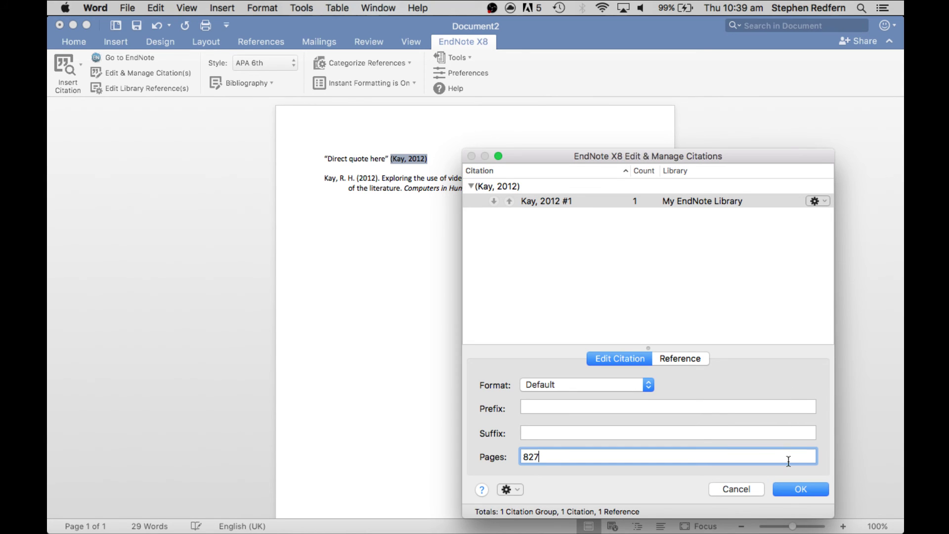
{"action": "left_click", "coordinate": [787, 488]}
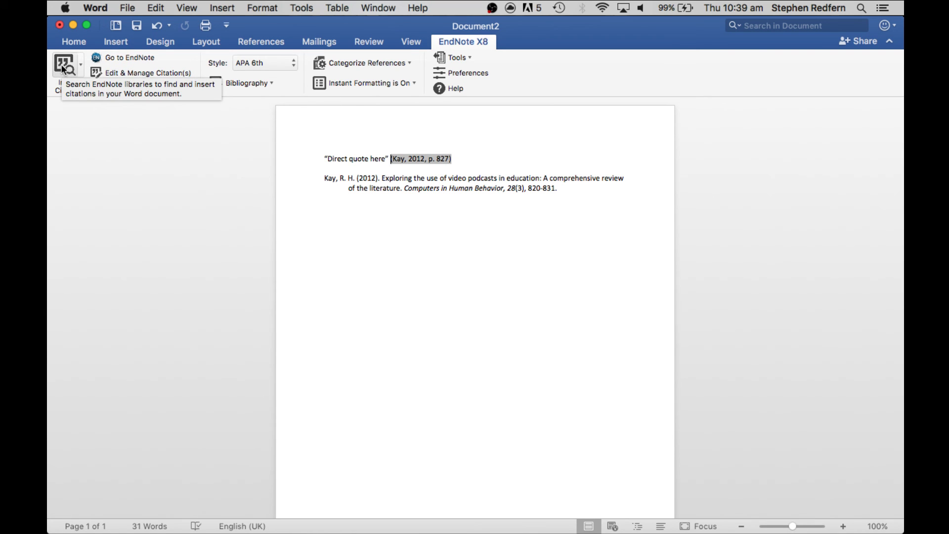
{"action": "left_click", "coordinate": [466, 159]}
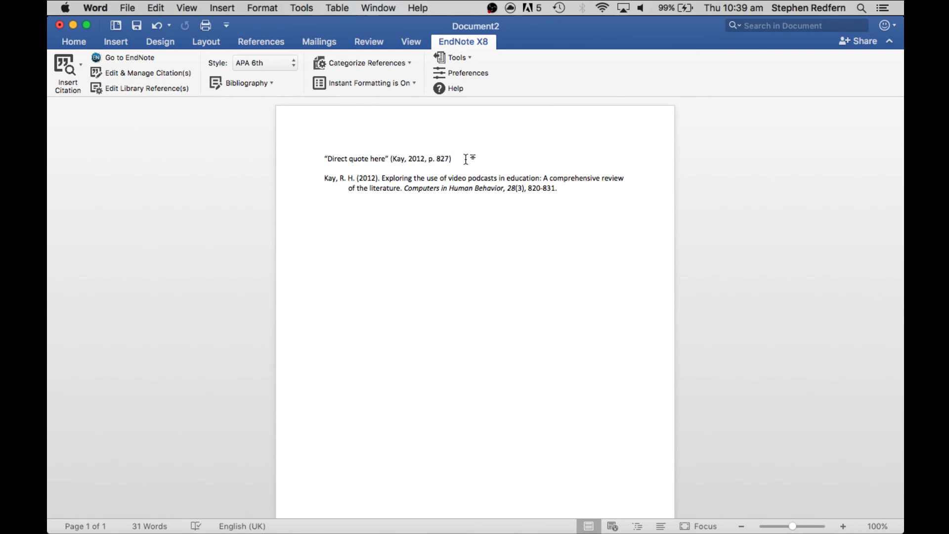
- Insert a (Suriya, 2014) citation on a new line below the quote
{"action": "key", "text": "Return"}
{"action": "key", "text": "Return"}
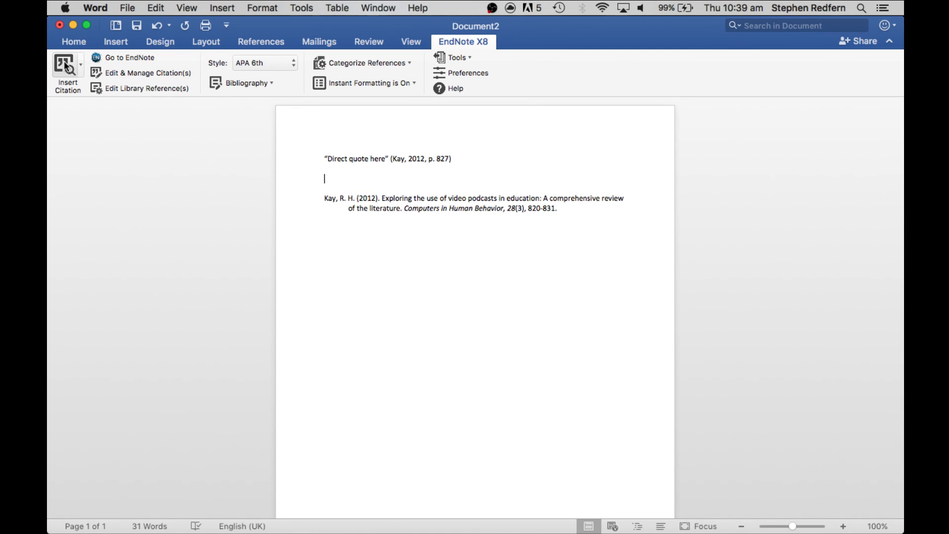
{"action": "left_click", "coordinate": [66, 66]}
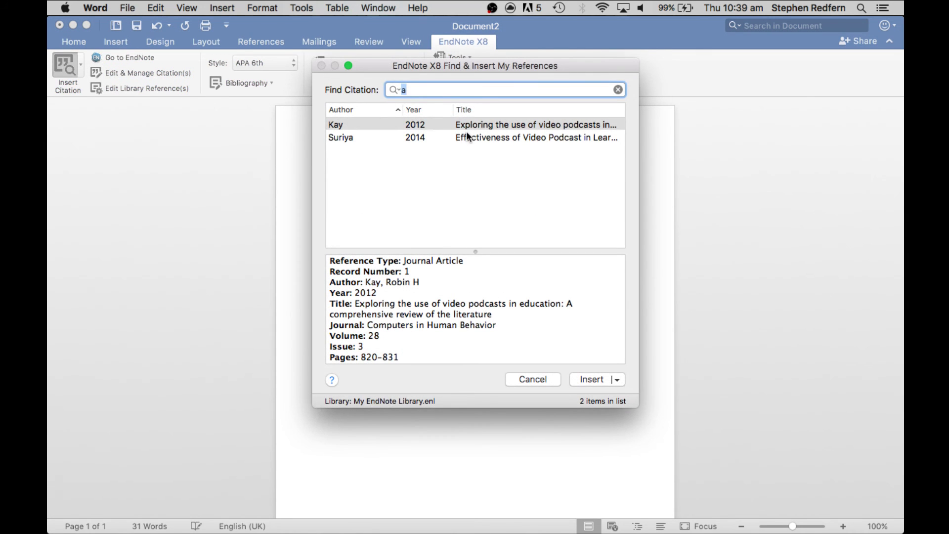
{"action": "left_click", "coordinate": [477, 140]}
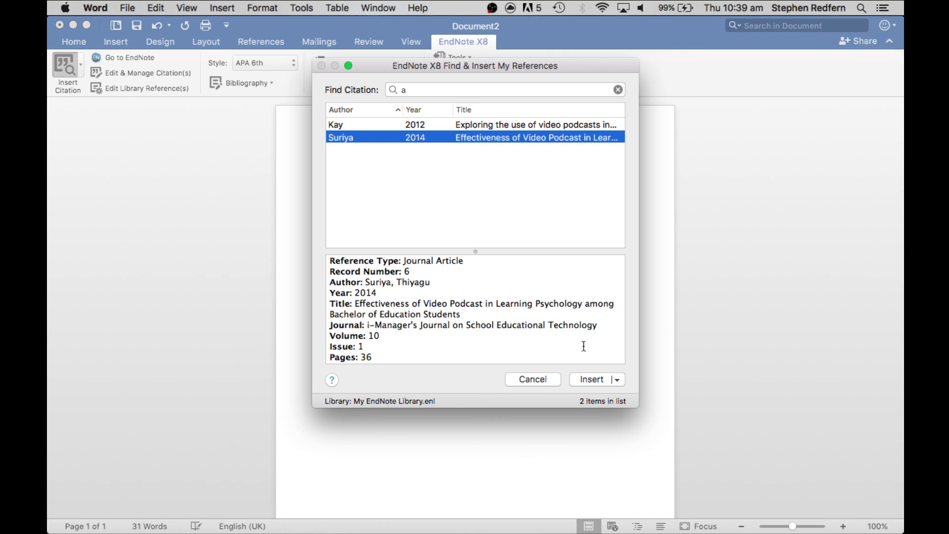
{"action": "left_click", "coordinate": [589, 379]}
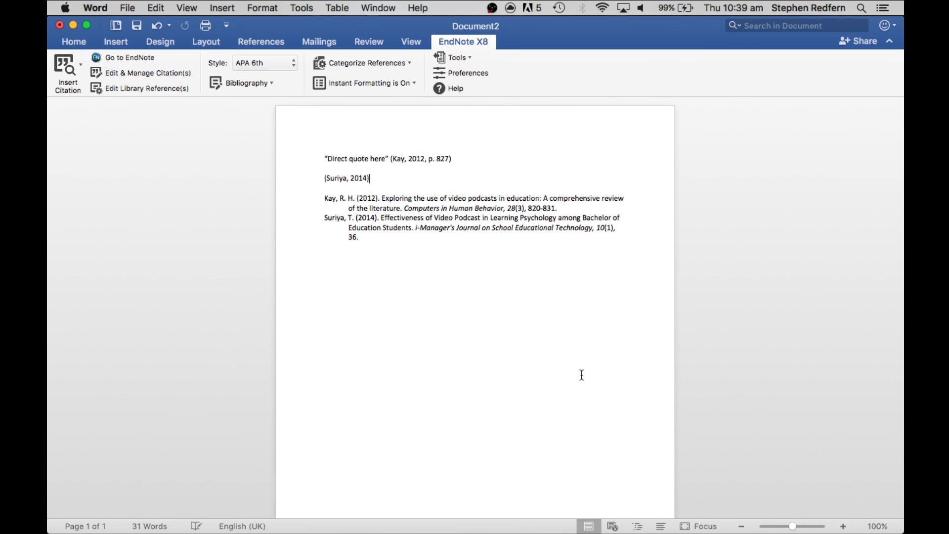